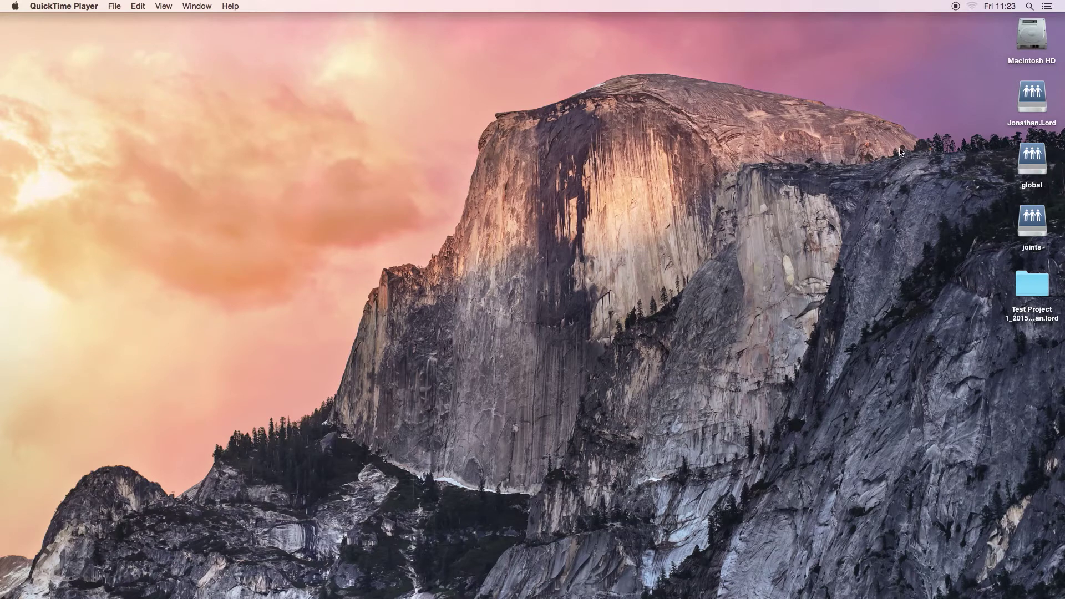
- Search Spotlight for 'prem' and launch Adobe Premiere Pro CC 2015
click(1029, 7)
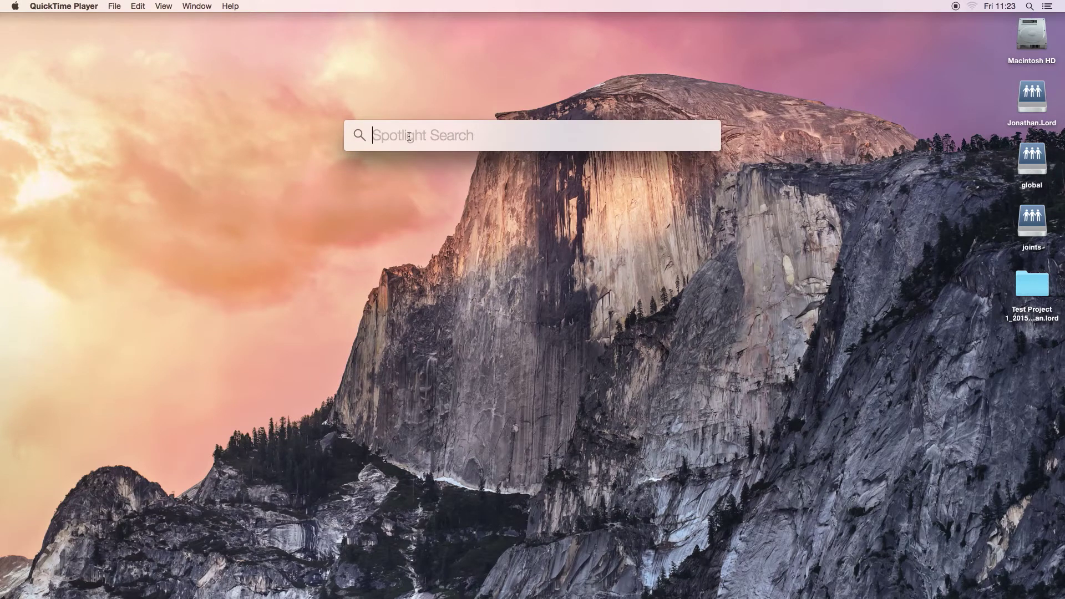
text(prem)
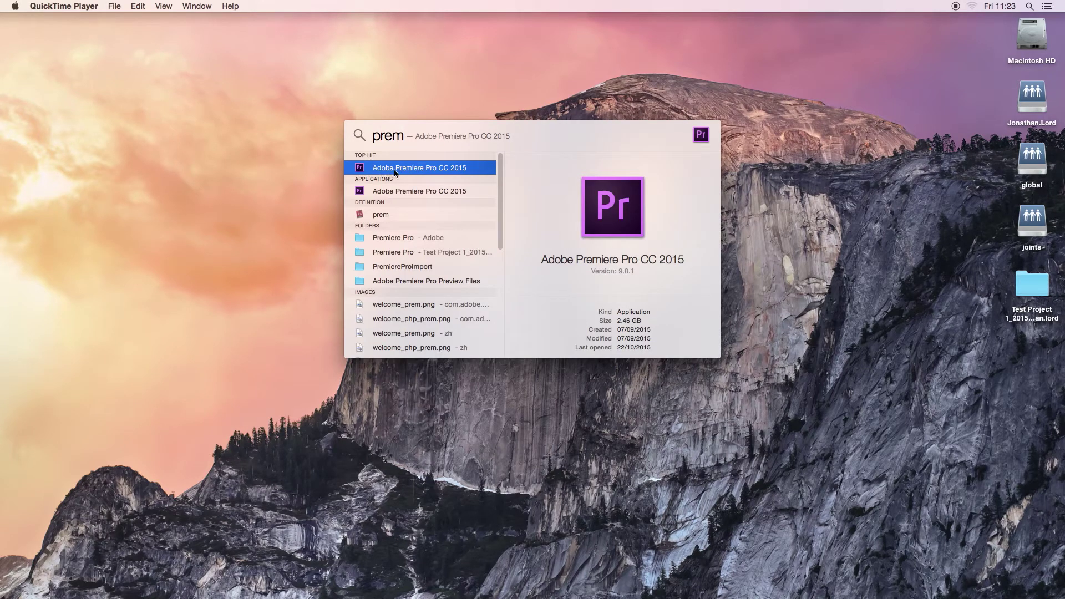
double_click(436, 170)
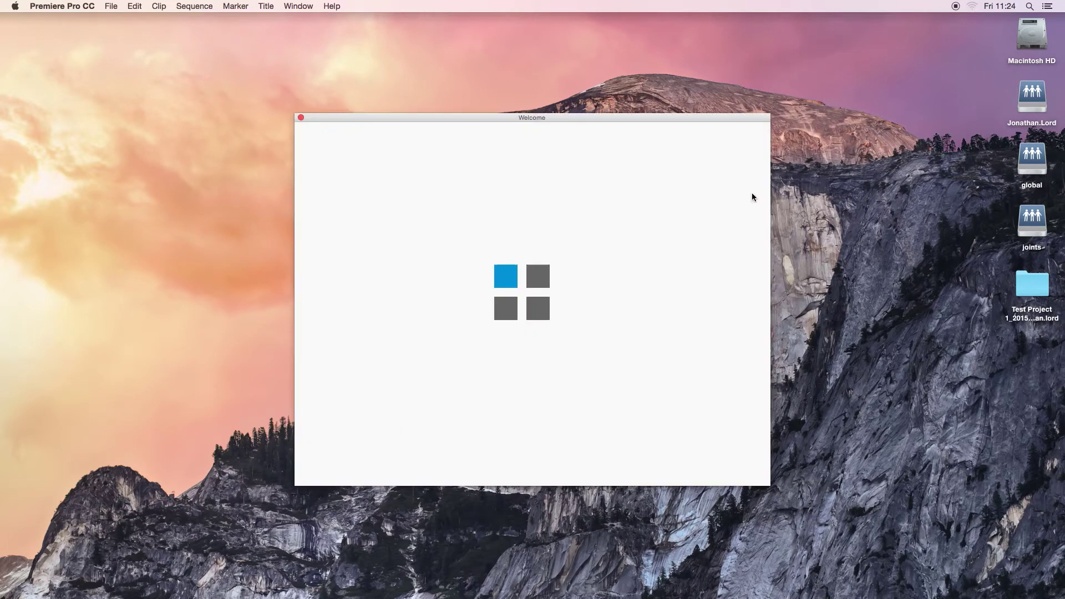
- From the Welcome window, start a new project and name it 'Test Project 1'
drag(658, 122, 660, 113)
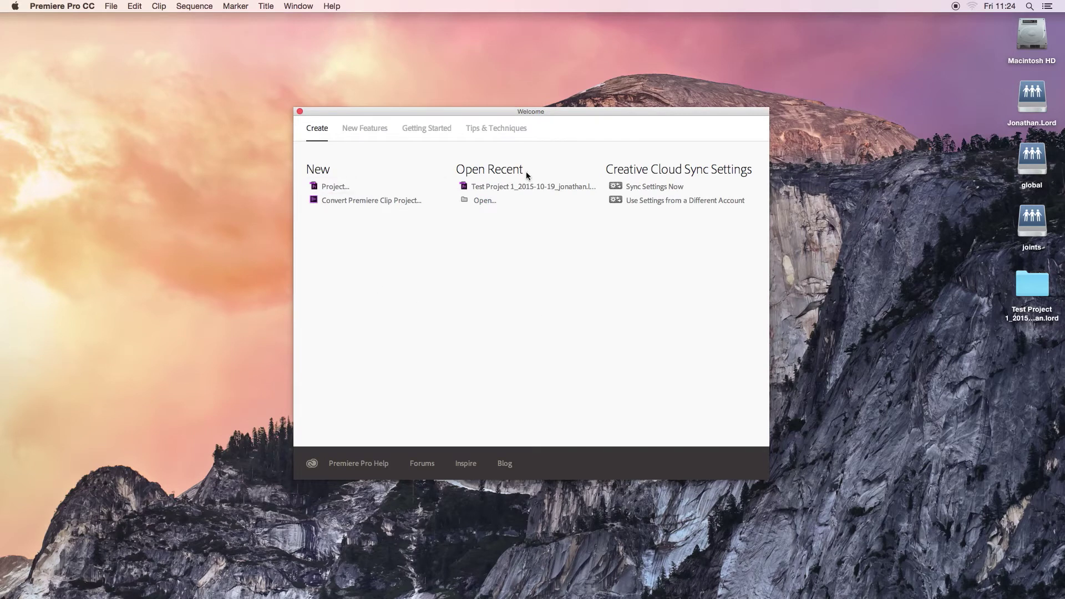
click(341, 188)
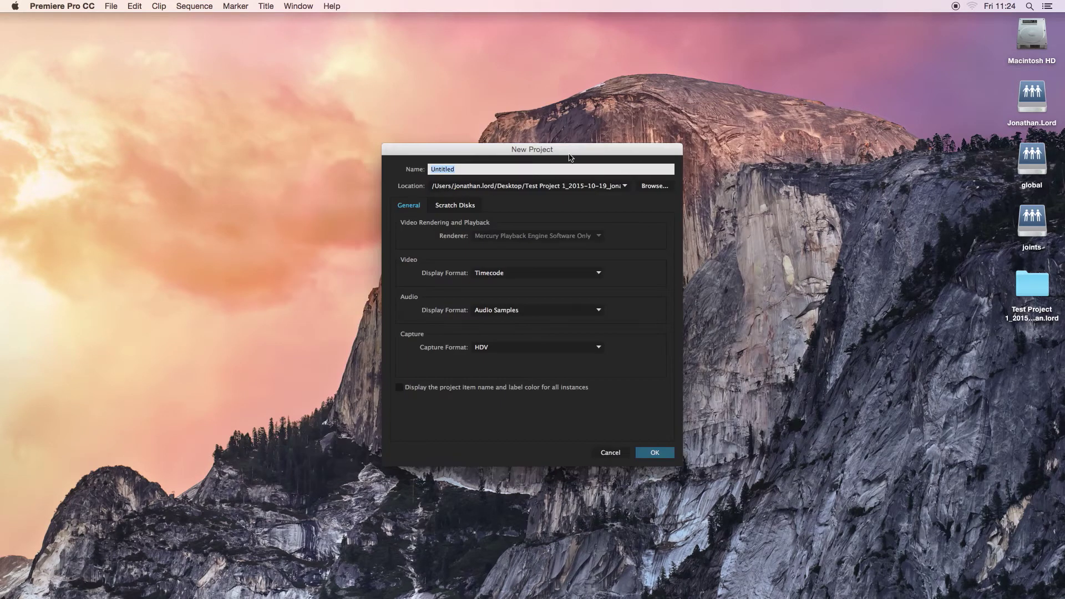
drag(586, 149, 599, 125)
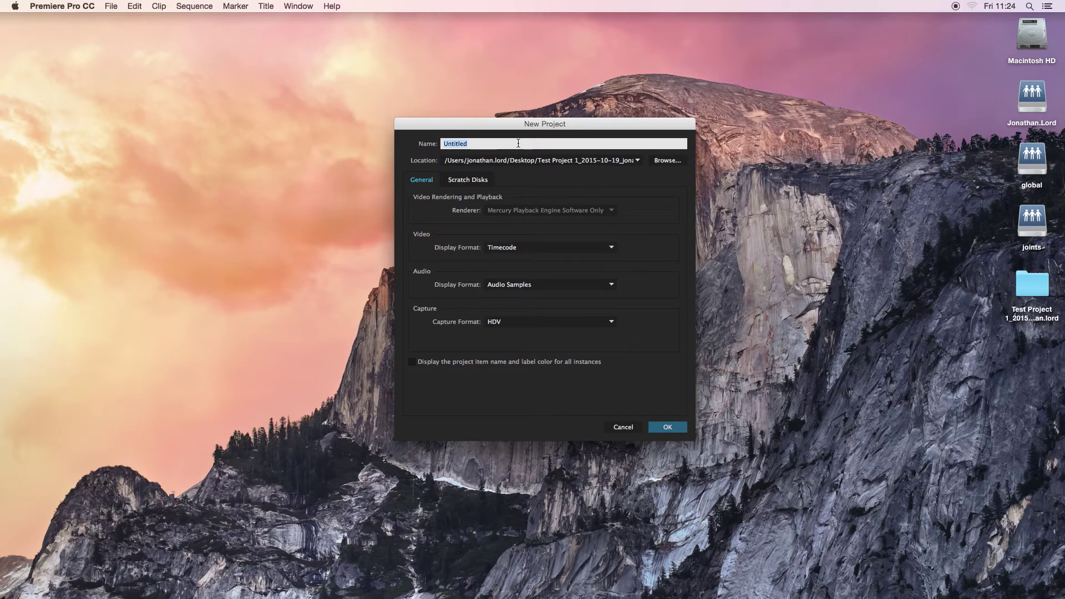
text(Test Project 1)
- Set the project location to the Desktop > Test Project > Premiere Pro folder
click(671, 163)
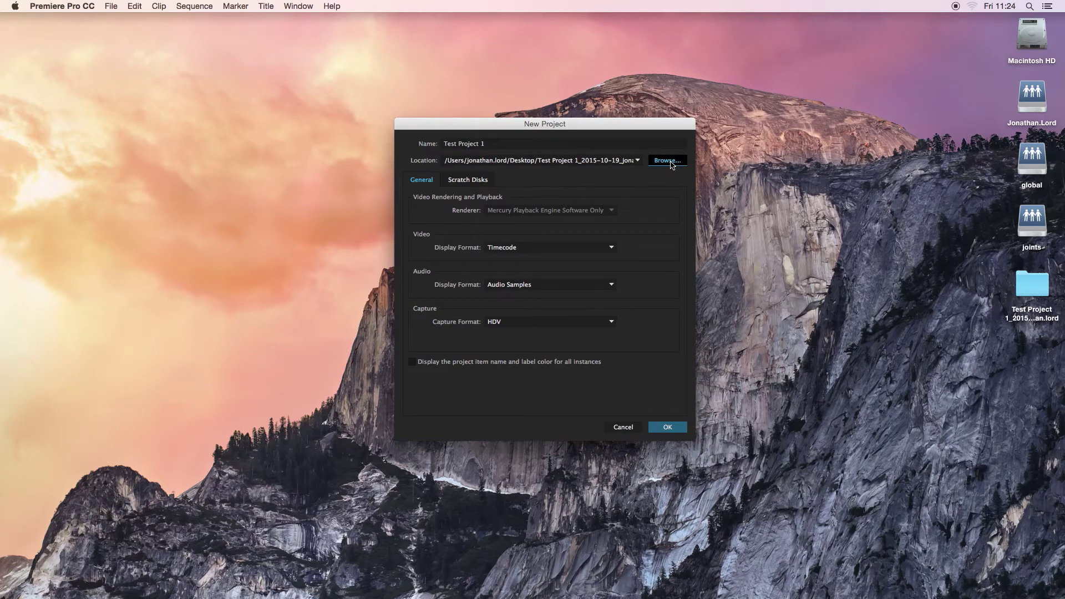
drag(704, 85, 568, 64)
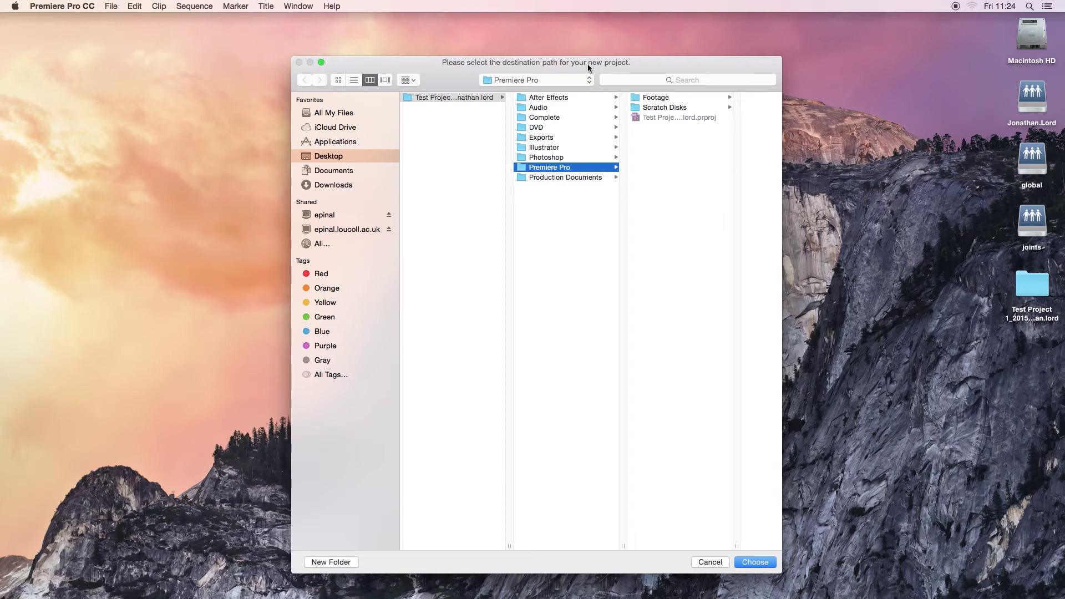
click(588, 79)
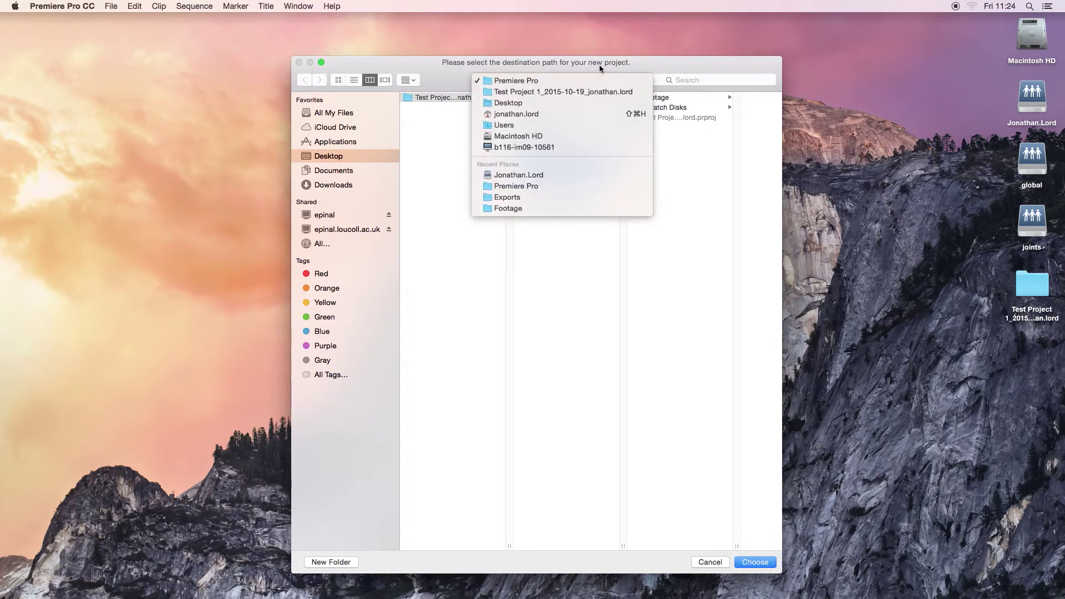
click(599, 66)
click(590, 82)
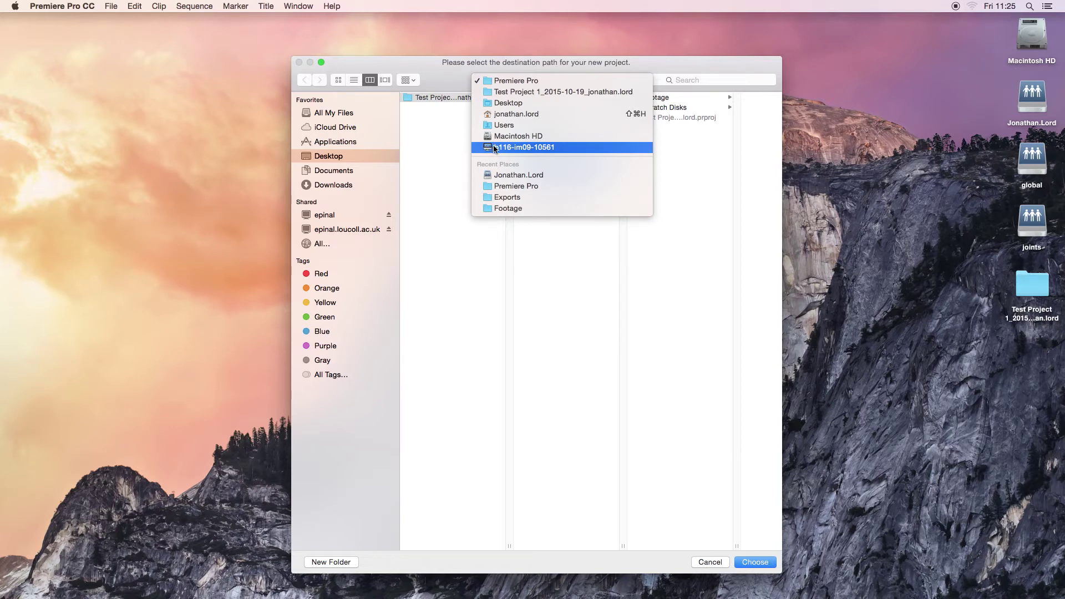
click(510, 148)
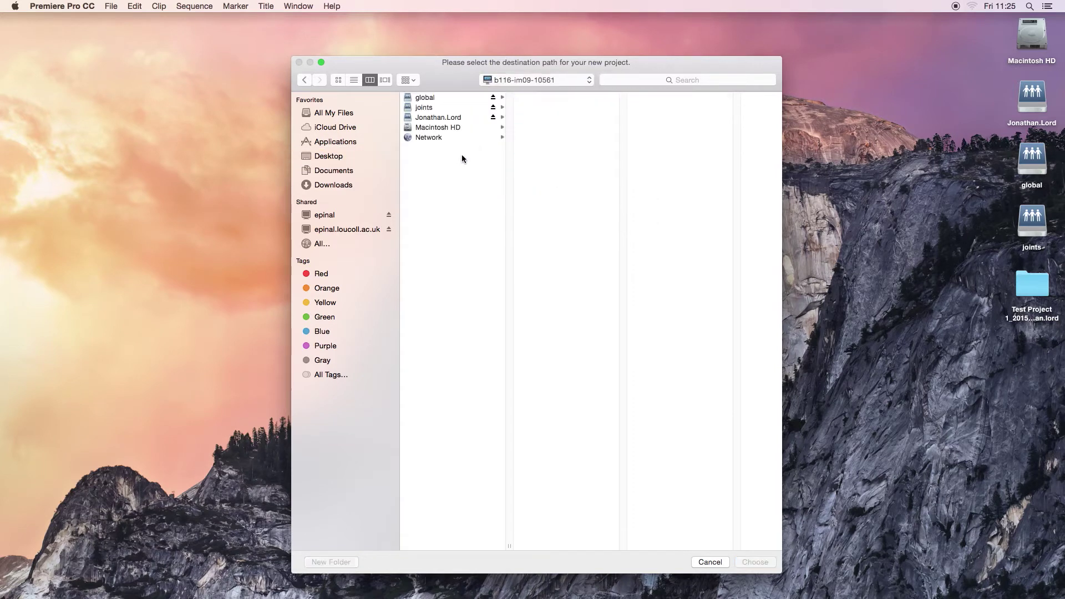
click(437, 118)
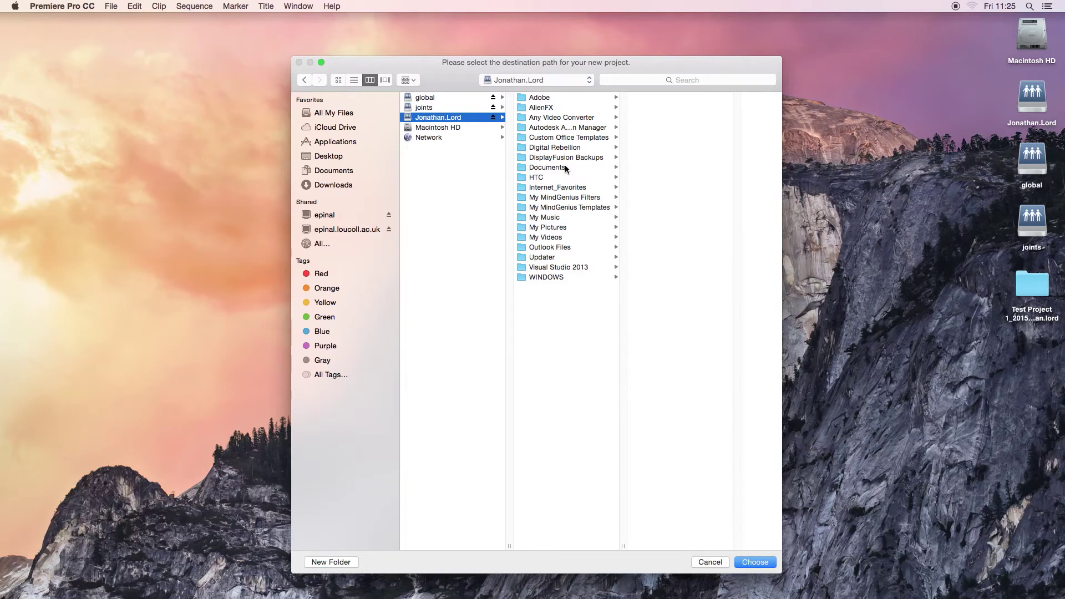
click(334, 156)
click(465, 98)
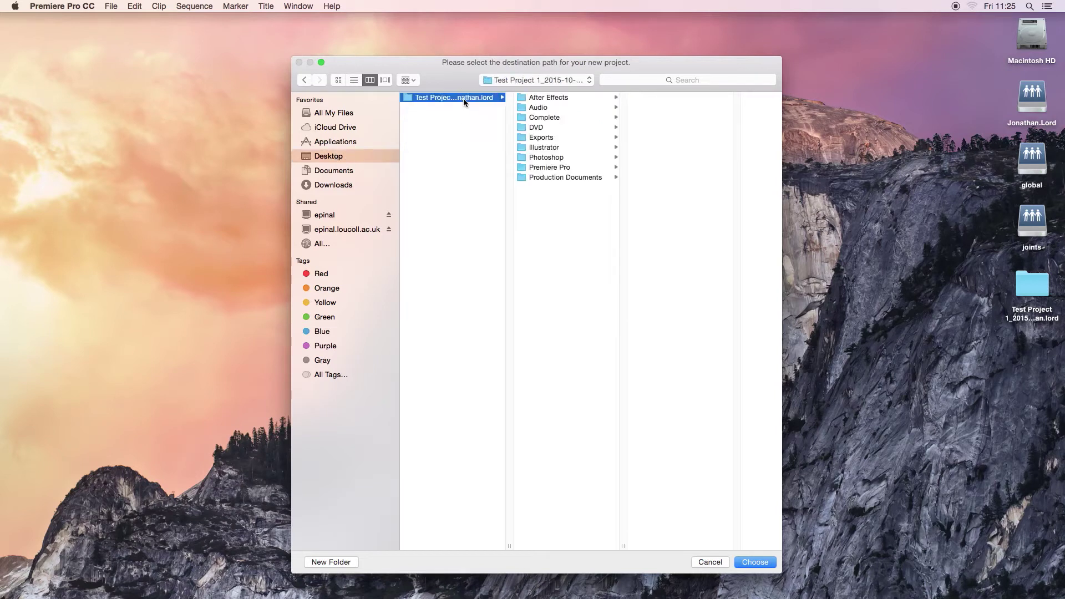
click(560, 167)
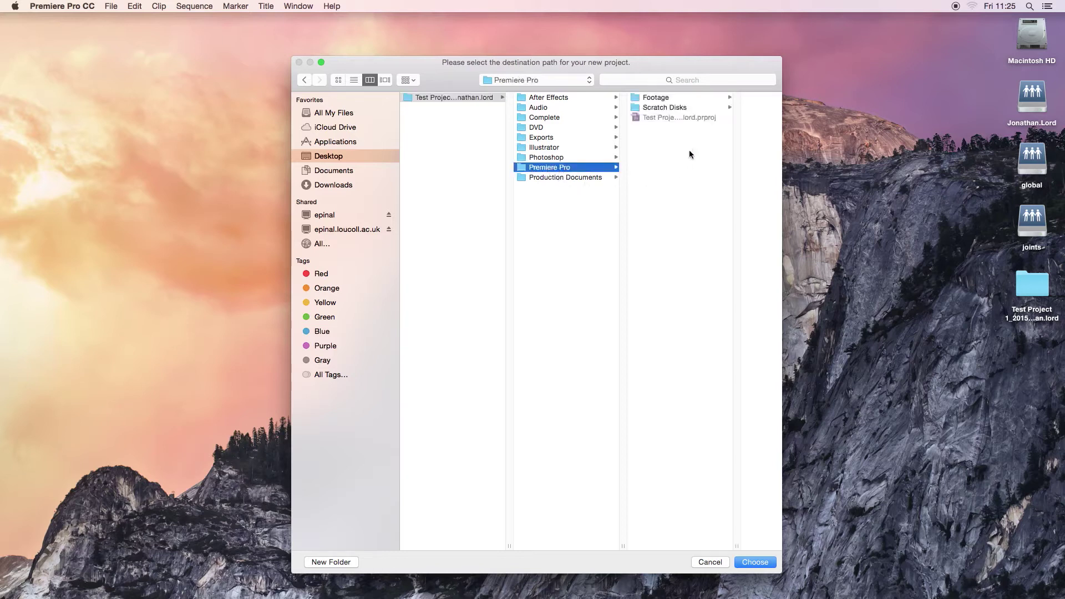
click(759, 565)
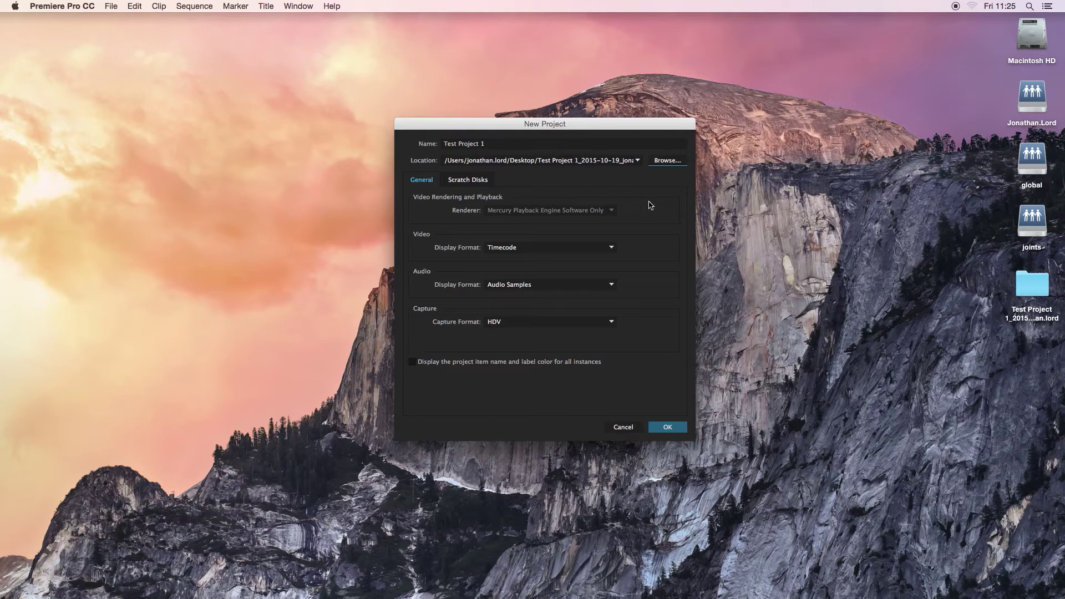
- Switch the New Project dialog to its Scratch Disks settings
click(483, 181)
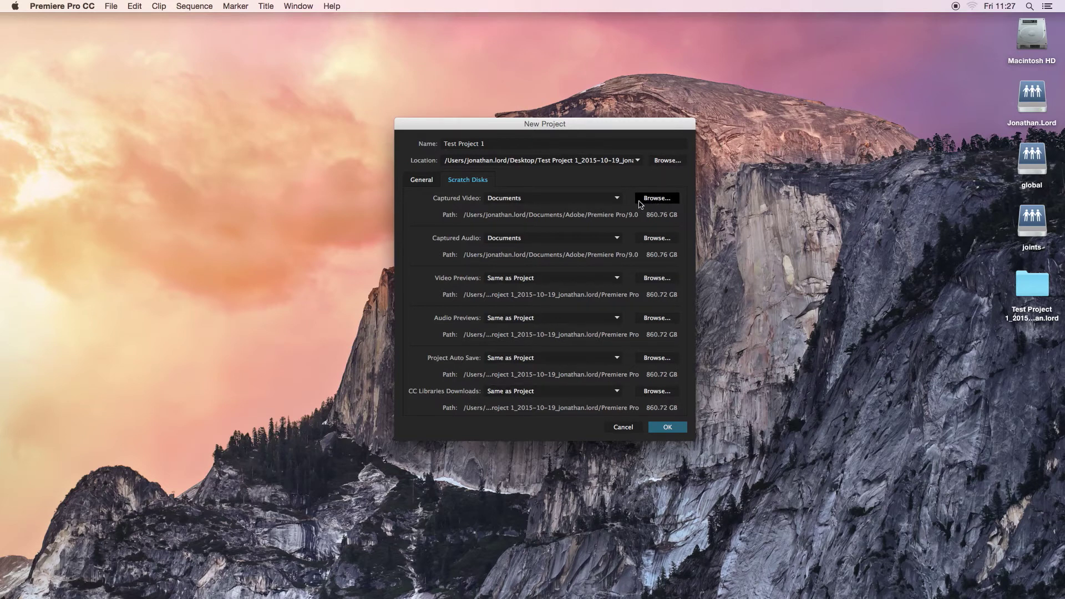
- Point the Captured Video scratch disk at the home network volume
click(658, 199)
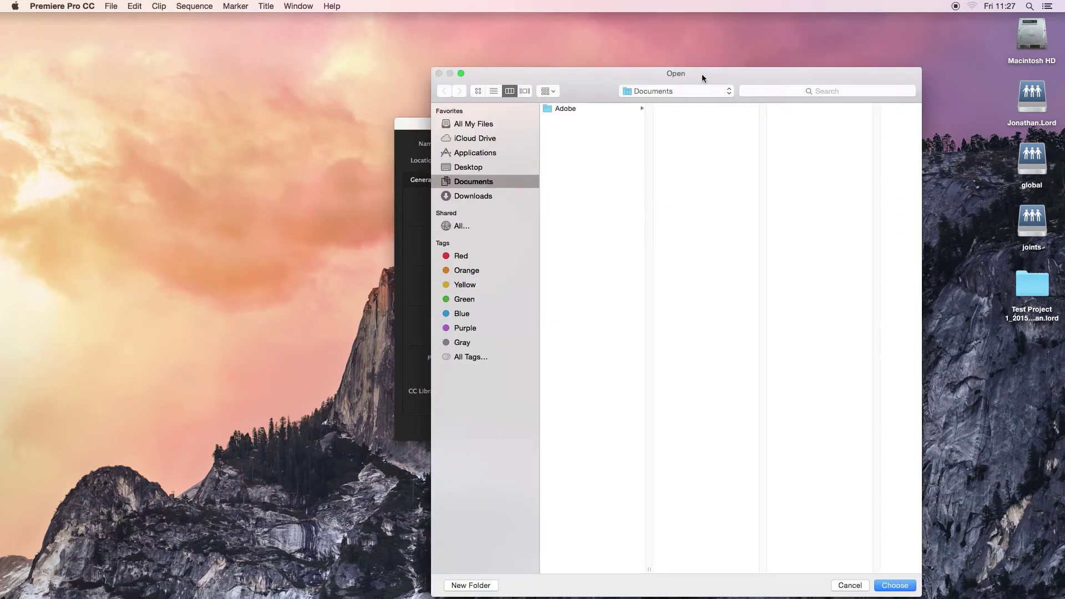
drag(723, 71, 589, 48)
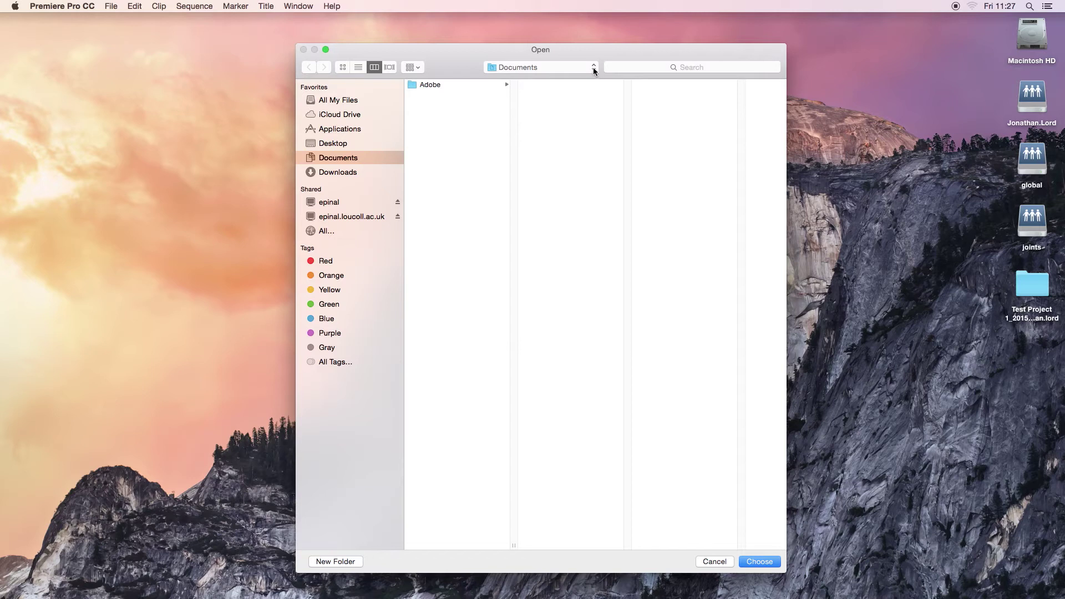
click(593, 69)
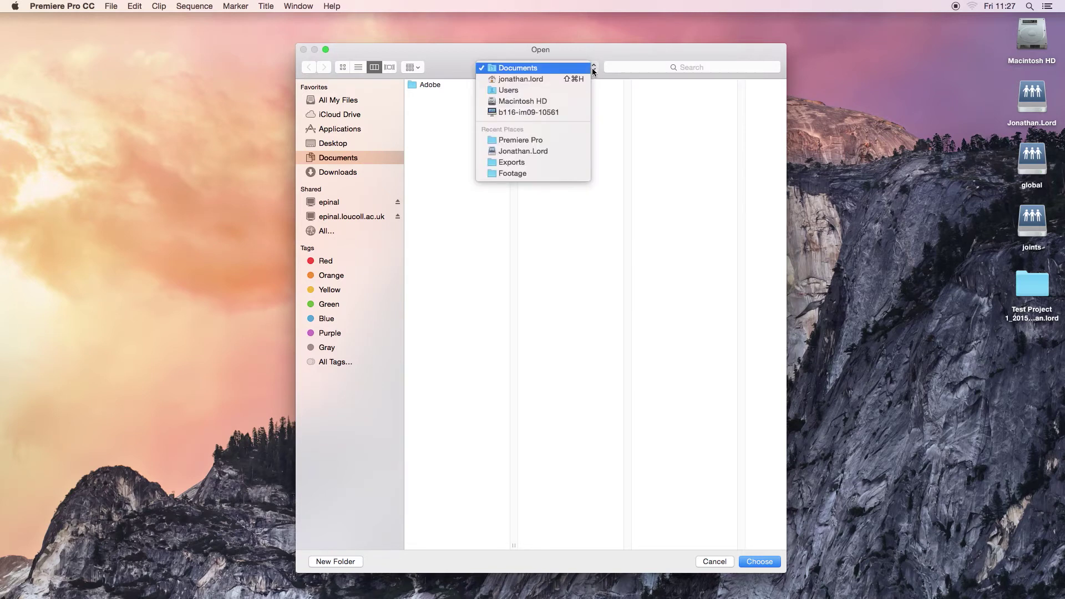
click(491, 113)
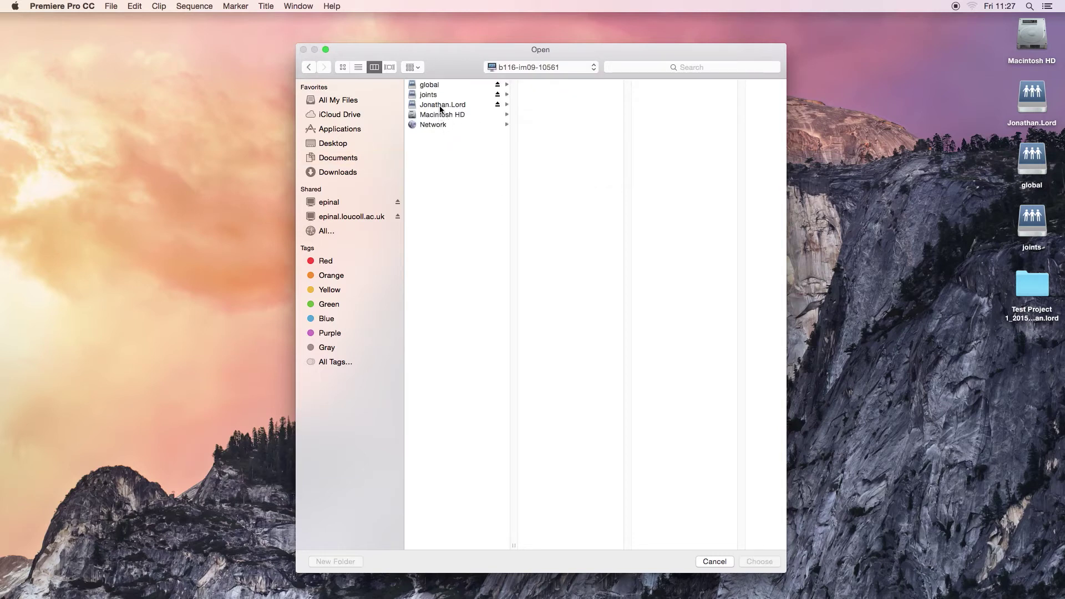
click(441, 105)
key(Return)
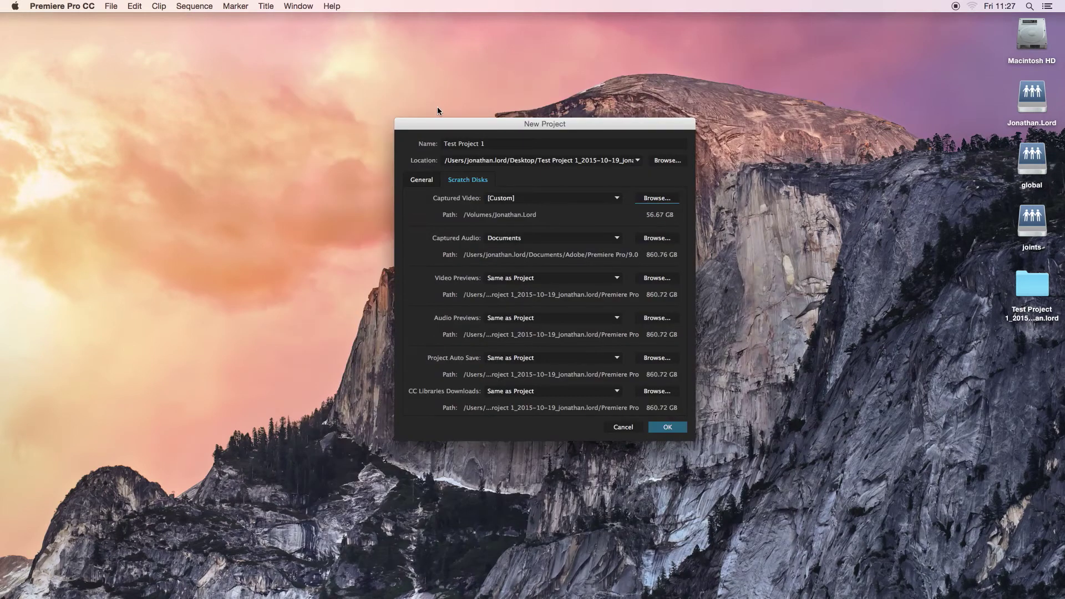
- Change Captured Video to Desktop > Test Project > Premiere Pro > Scratch Disks
click(663, 198)
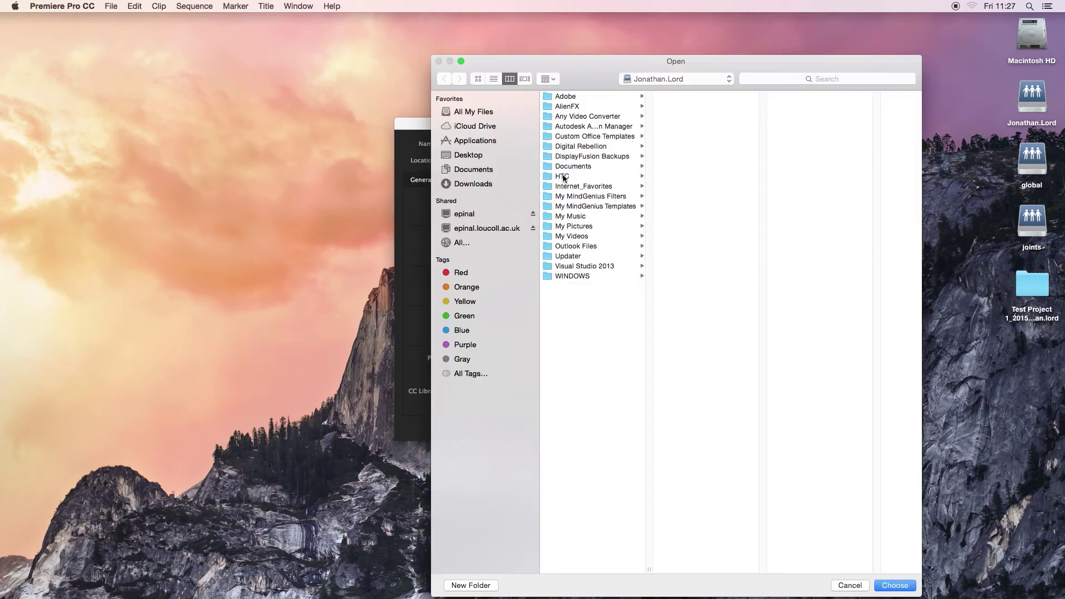
drag(618, 58, 503, 39)
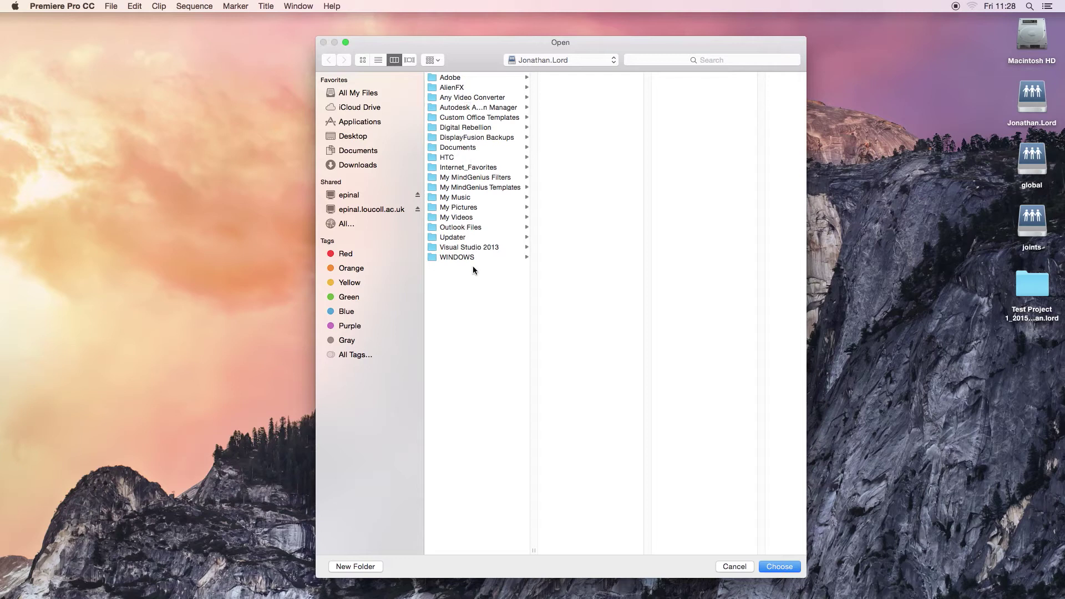
click(466, 147)
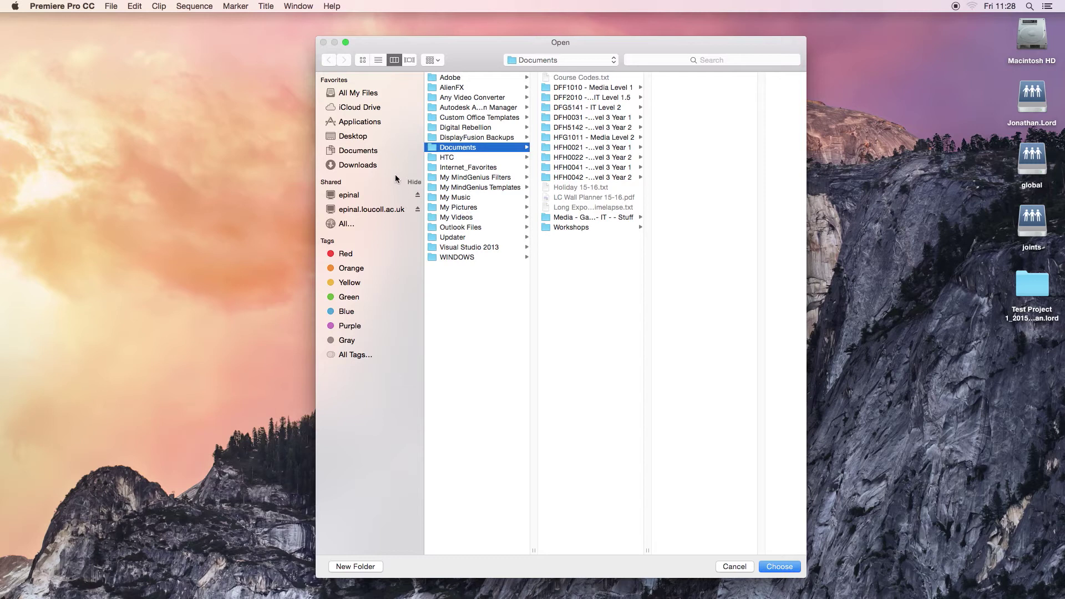
click(361, 137)
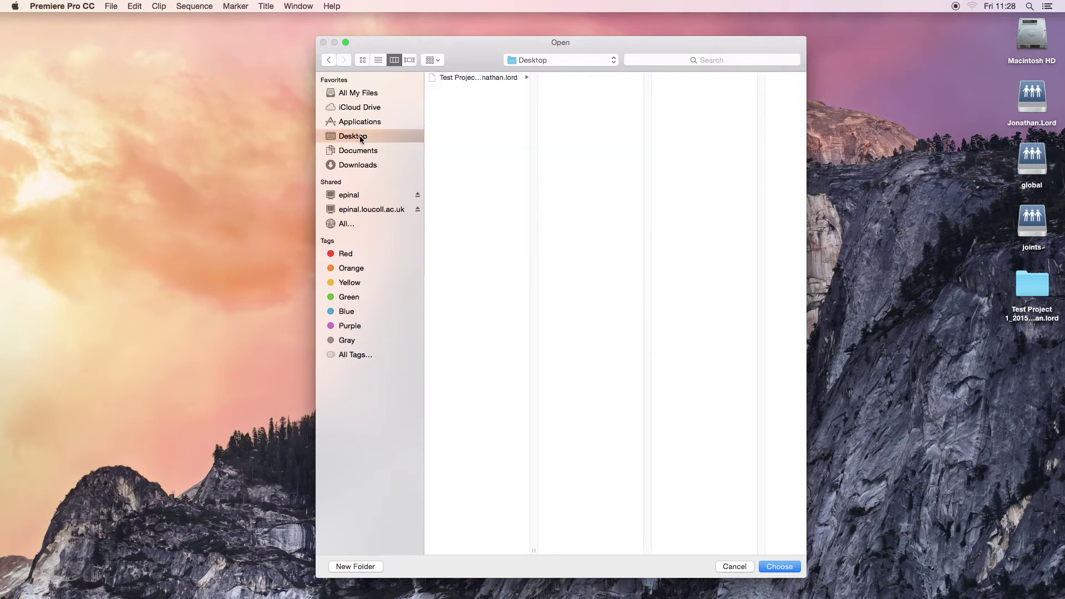
click(479, 78)
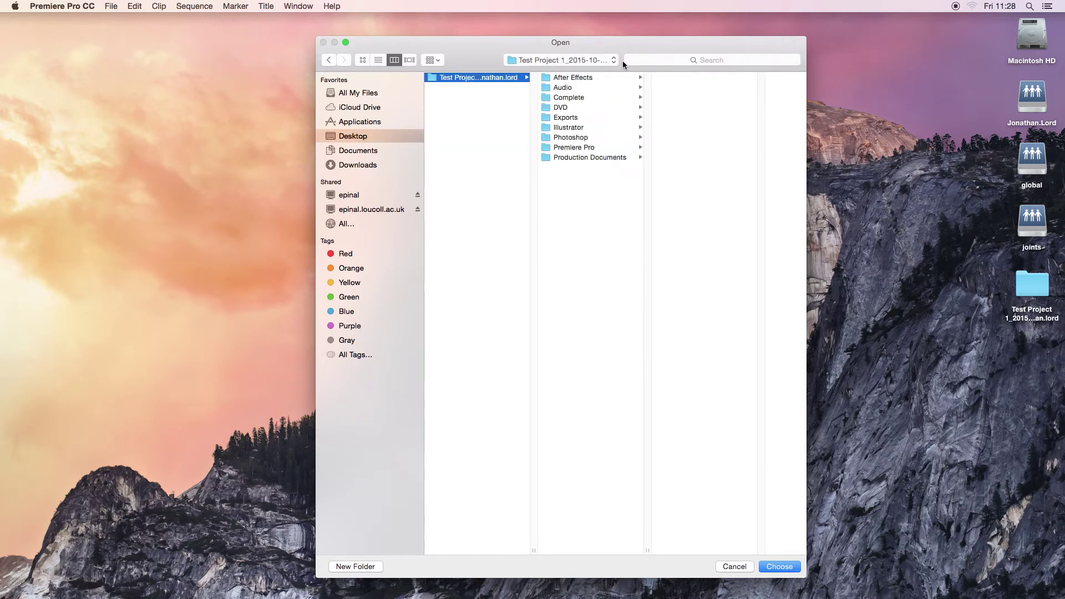
click(588, 148)
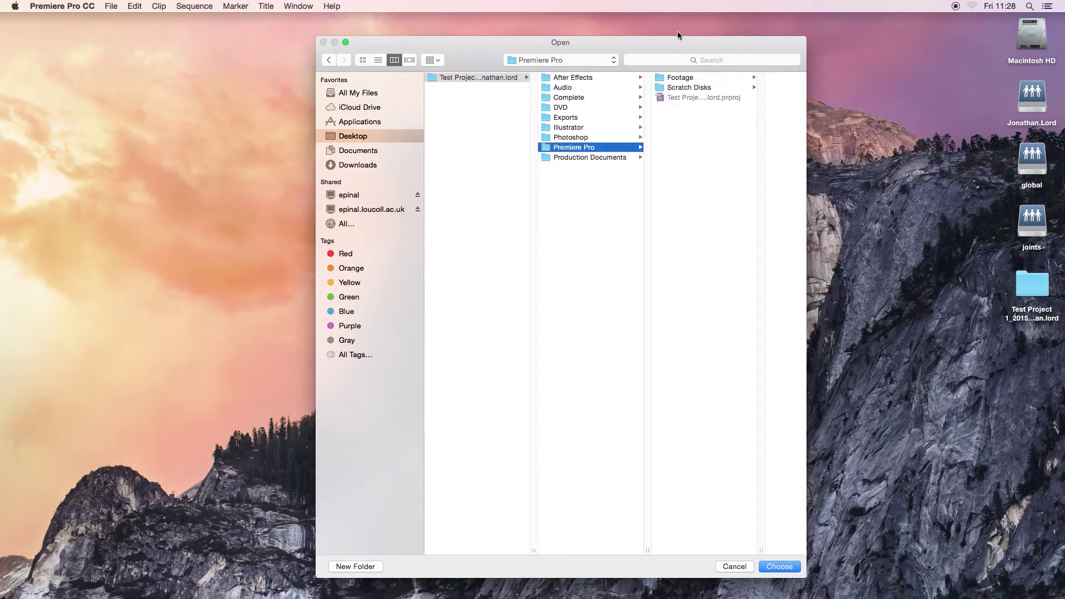
drag(676, 38, 665, 38)
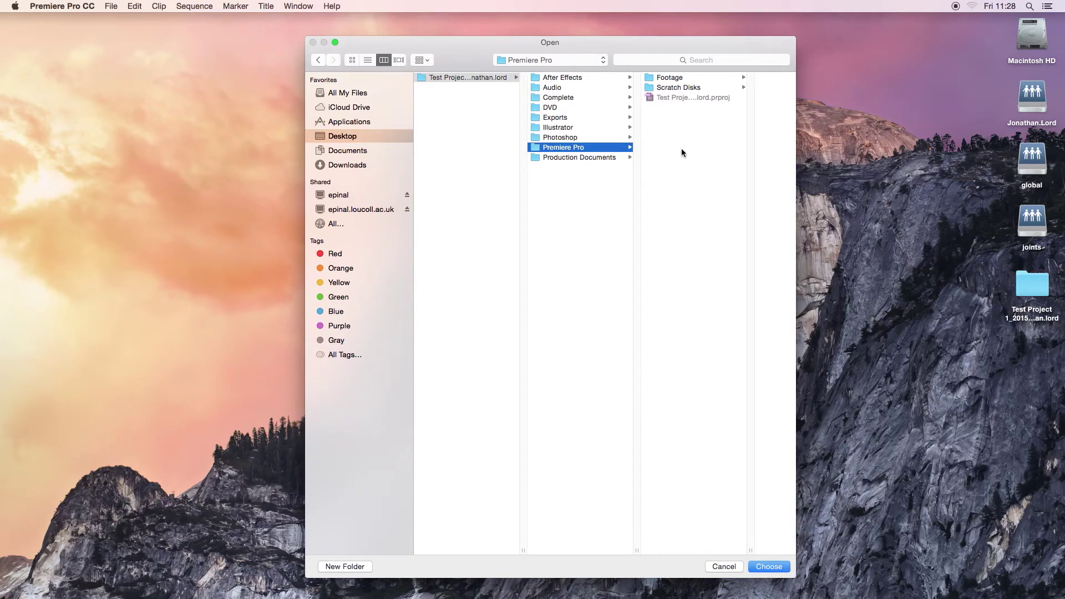
click(691, 86)
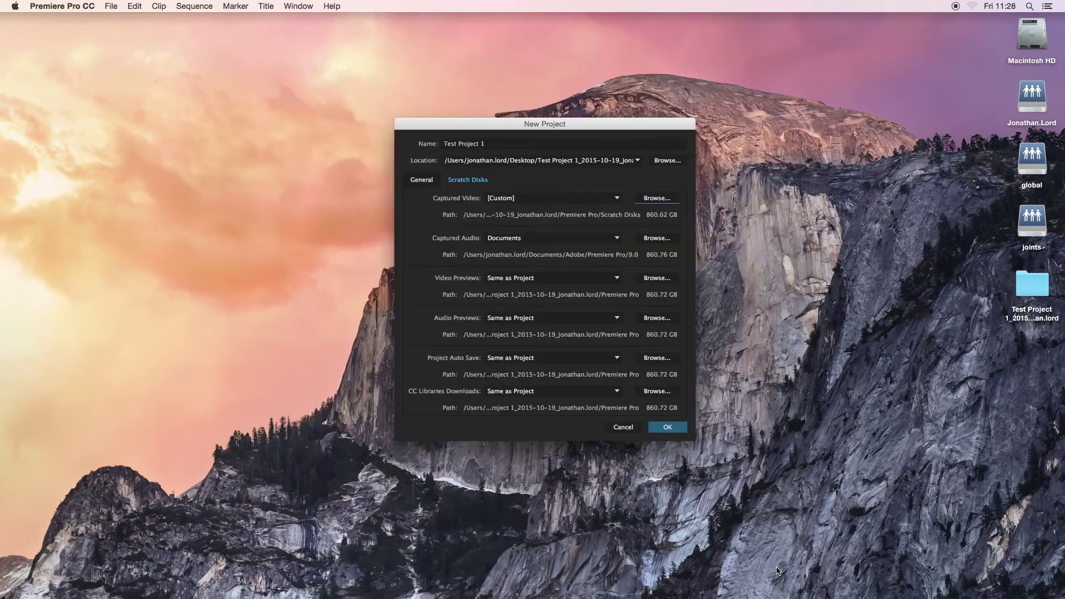
- Set captured video, captured audio and video previews to the Scratch Disks folder
click(777, 568)
click(662, 241)
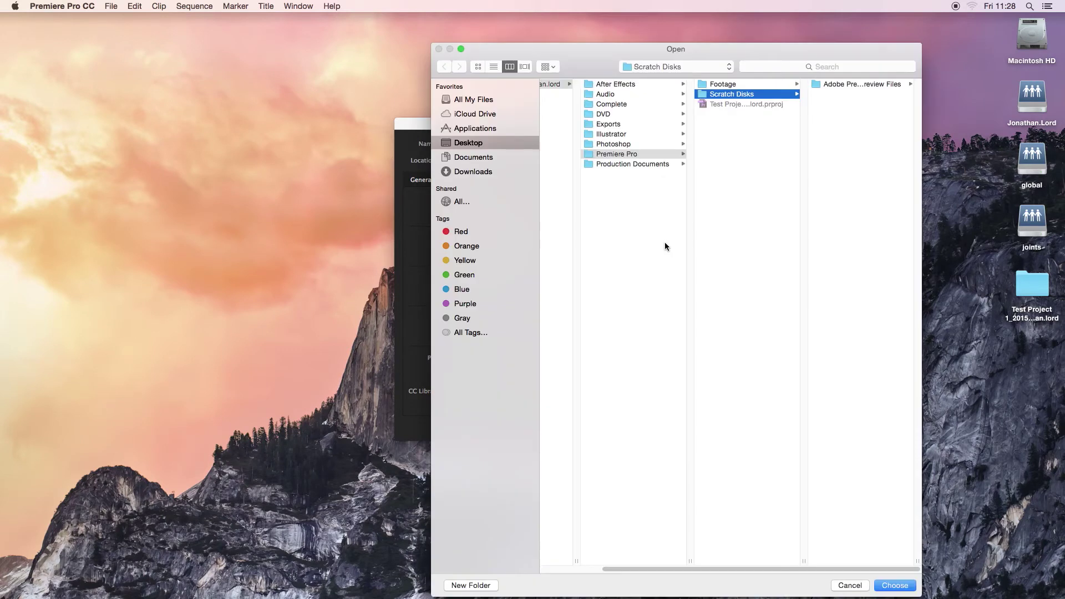
click(889, 586)
click(657, 278)
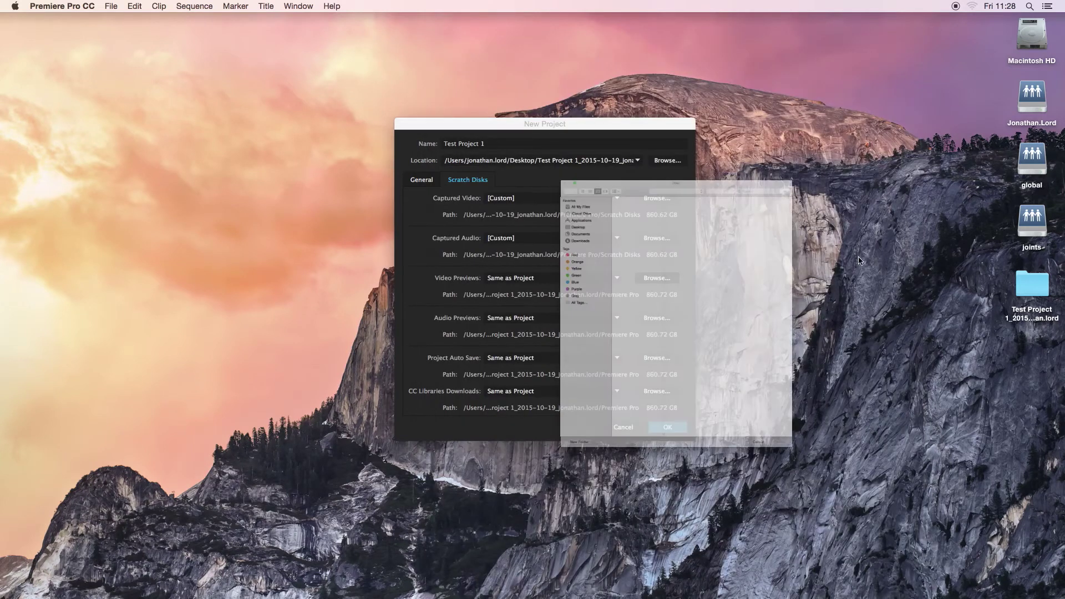
click(893, 585)
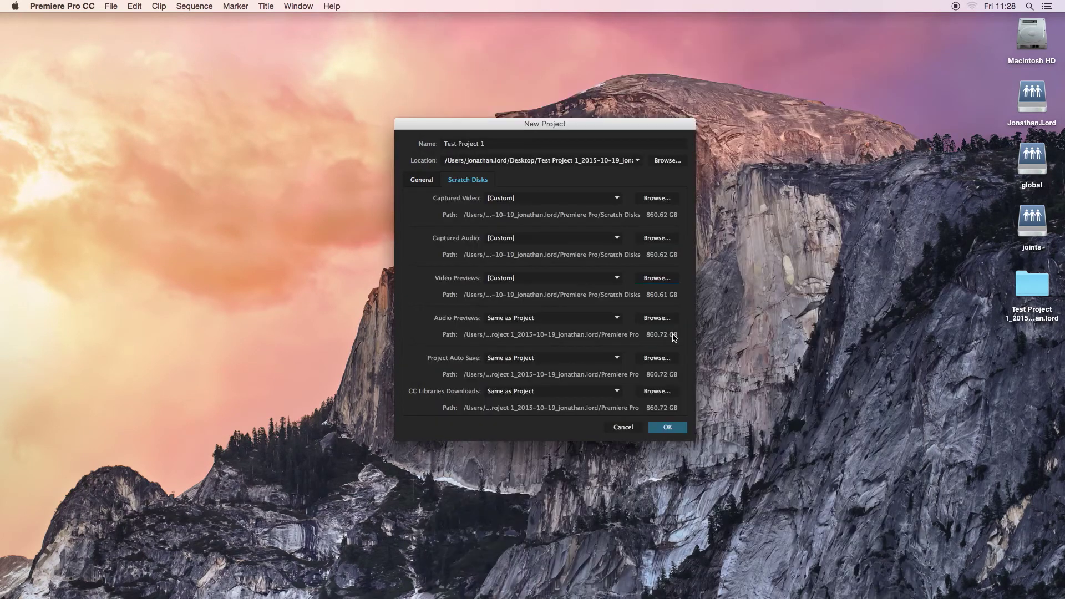
- Set audio previews, auto saves and CC Libraries downloads to Scratch Disks, then create the project
click(657, 318)
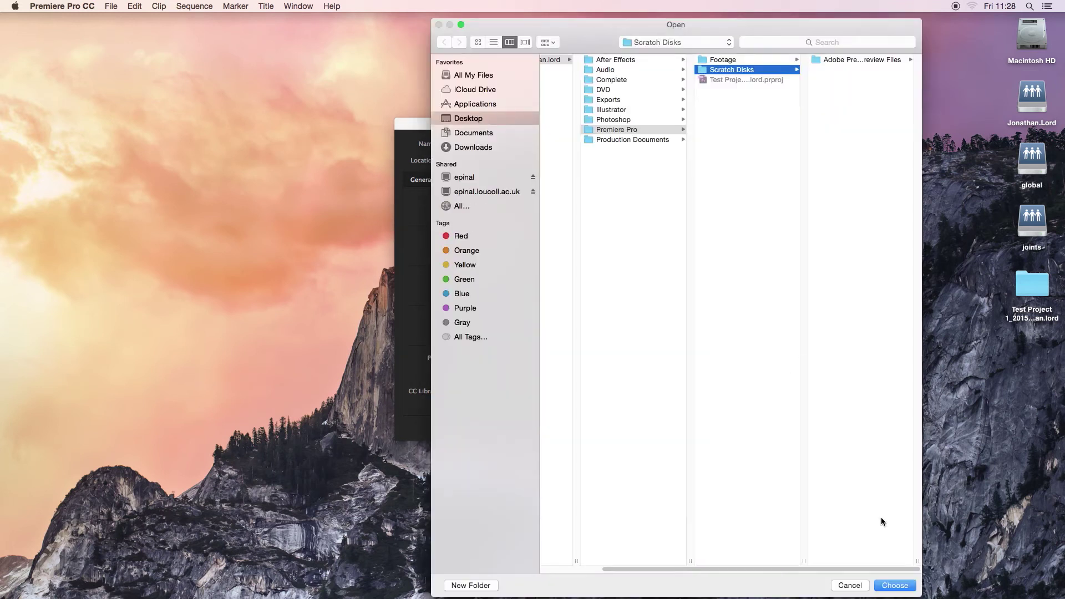
click(894, 585)
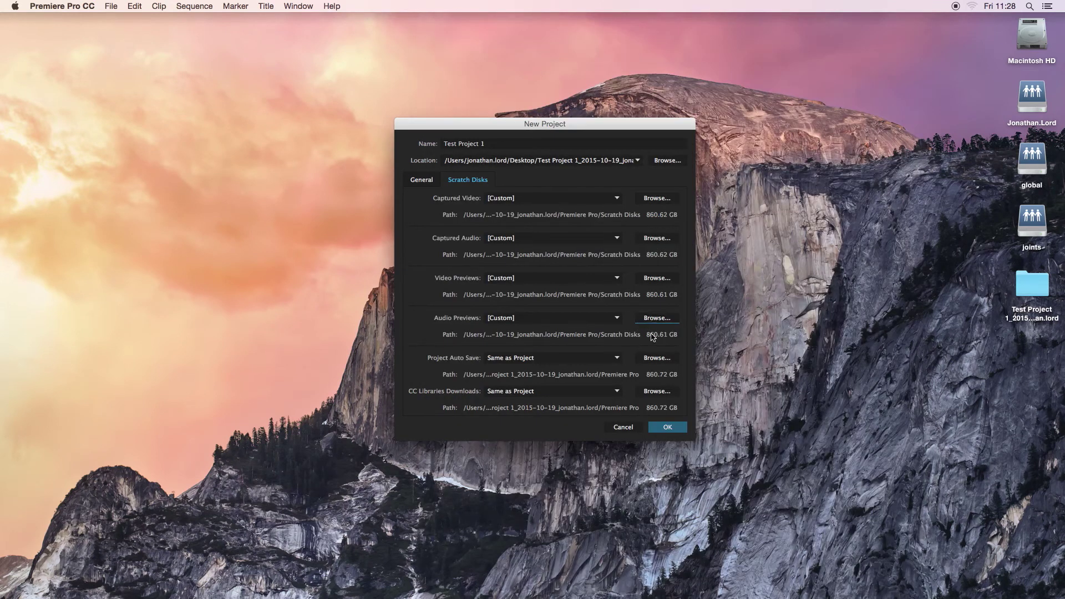
click(657, 358)
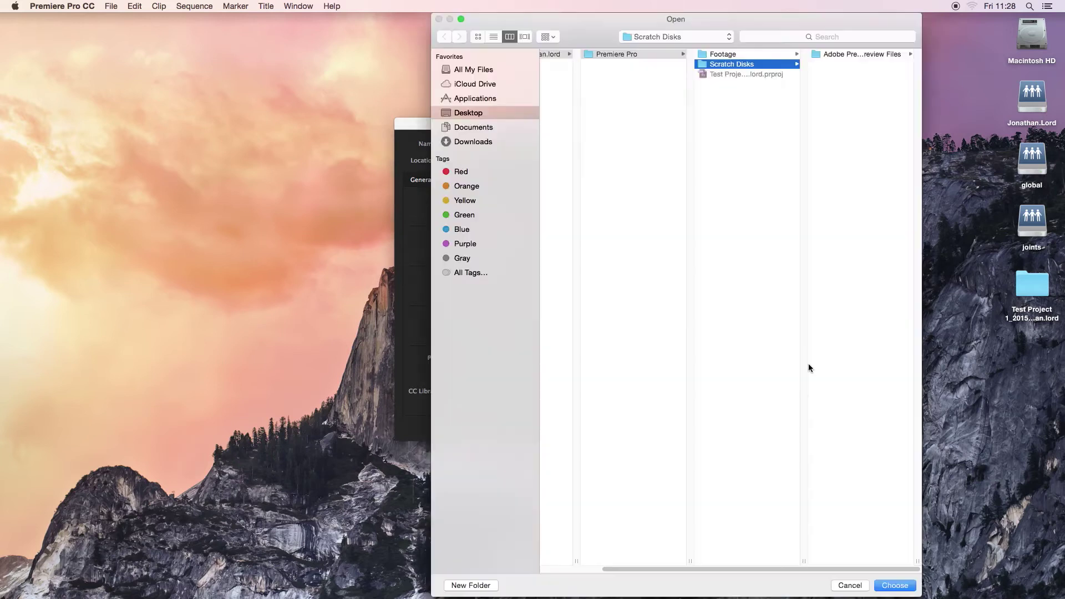
click(895, 585)
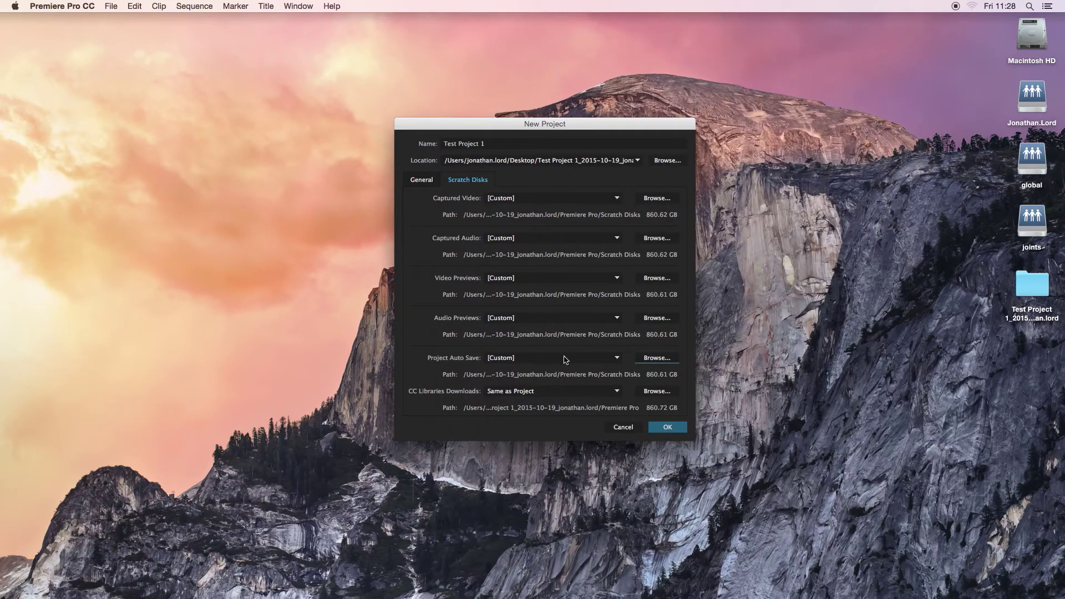
click(656, 391)
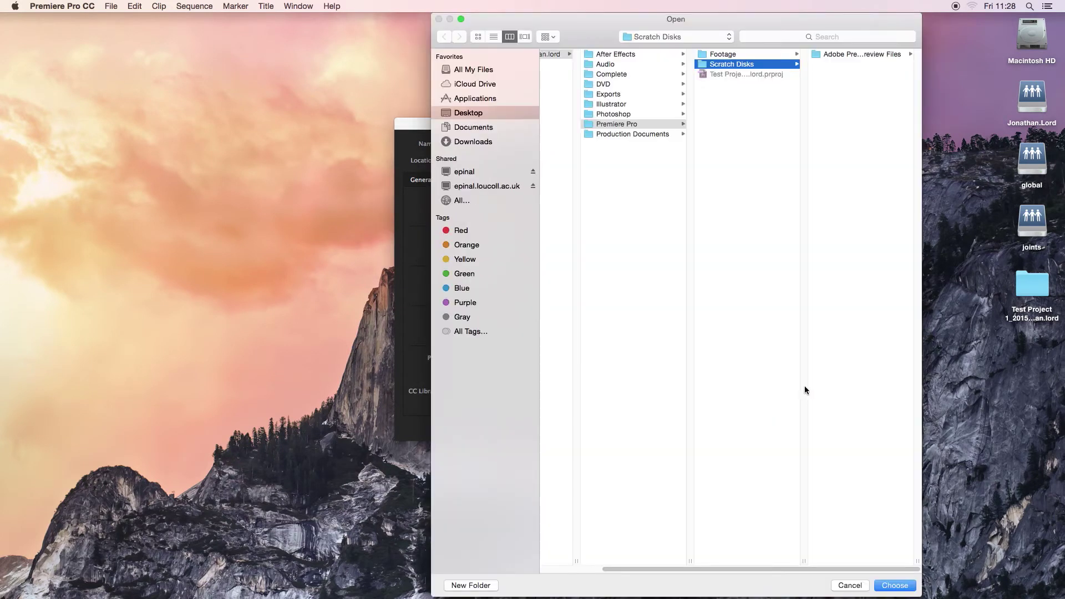
click(870, 381)
click(894, 586)
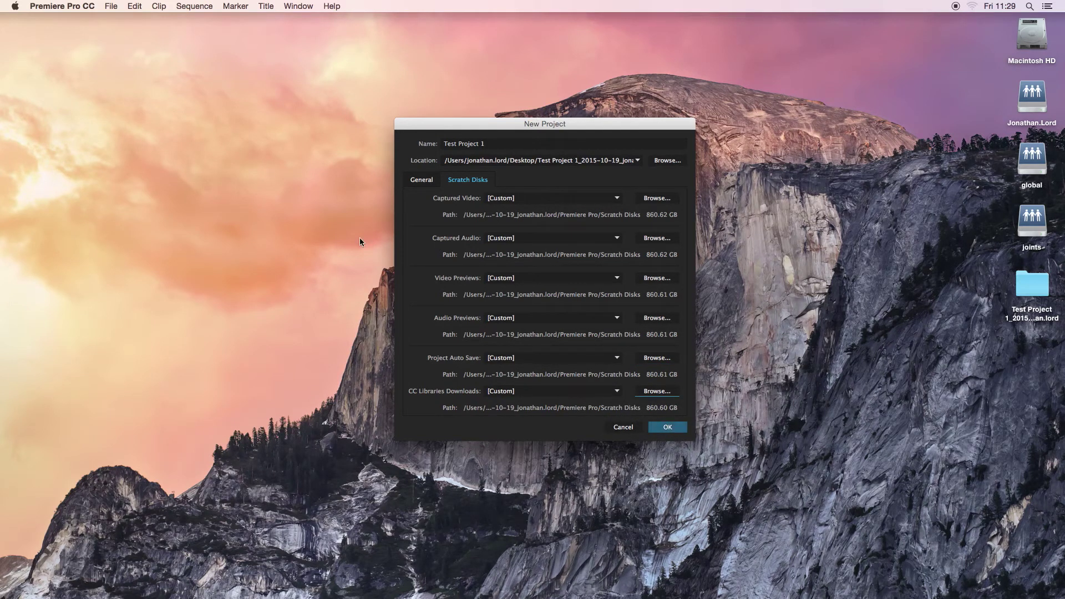
click(673, 429)
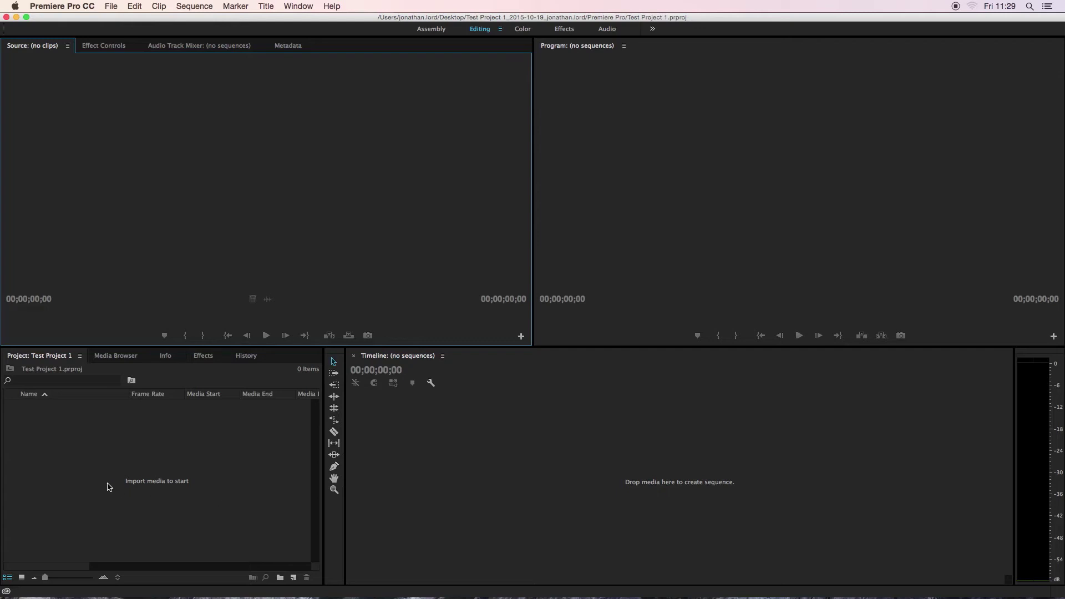
- Inspect the empty Project, Timeline, Program and Source panels of Test Project 1 in turn
click(77, 456)
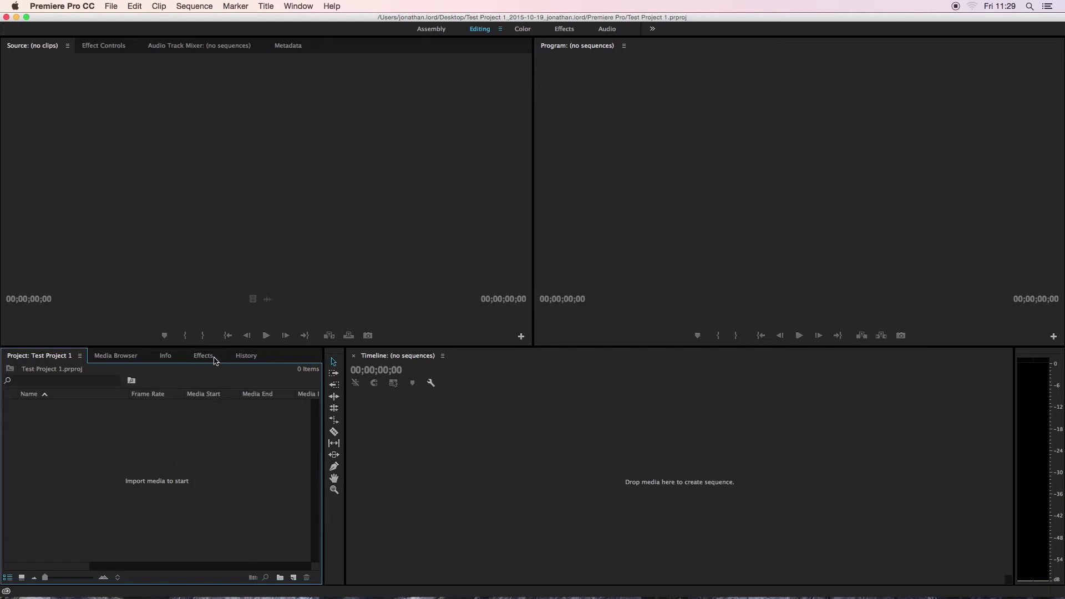
click(516, 454)
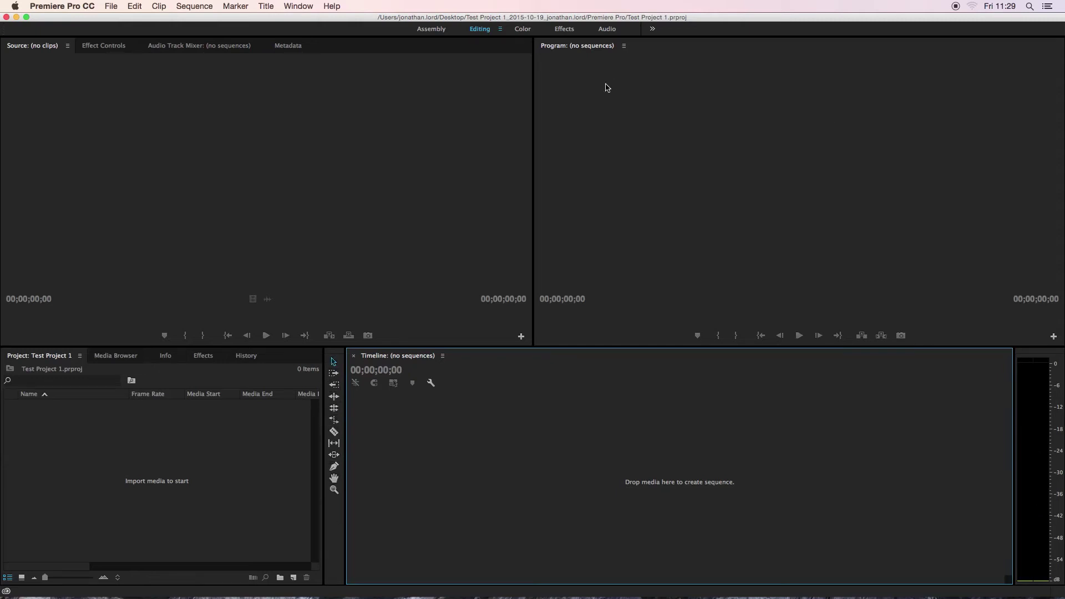
click(766, 141)
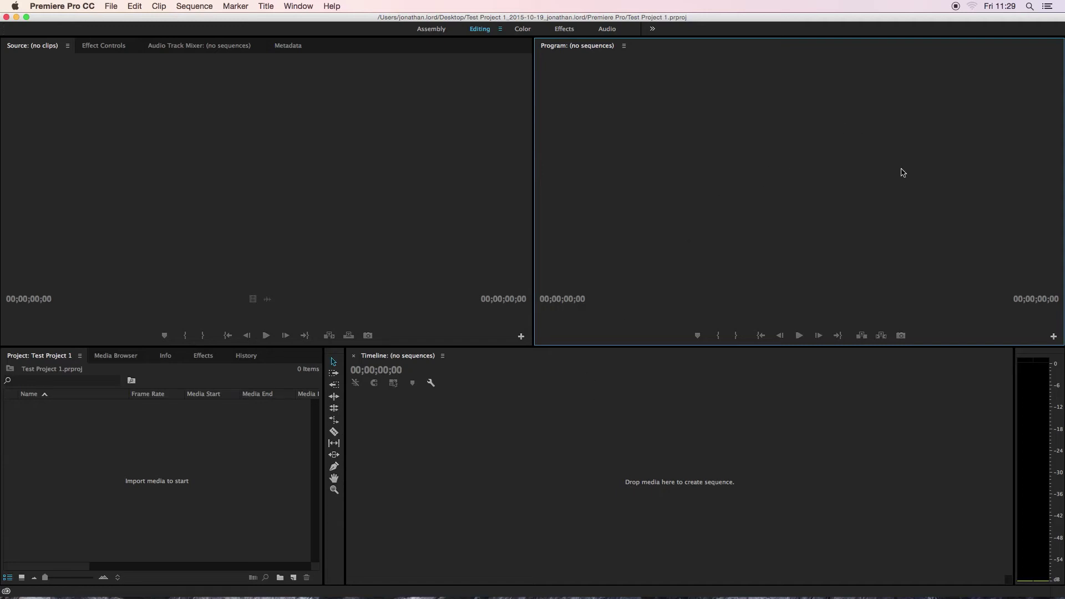
click(297, 157)
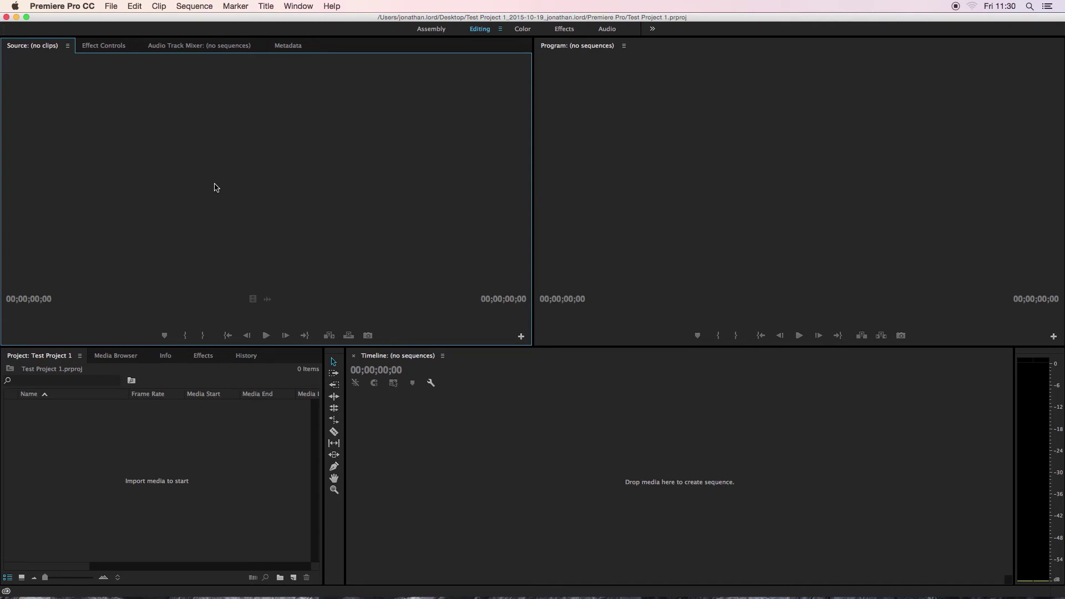
- Open the New Sequence dialog through File > New > Sequence
click(111, 7)
mouse_move(250, 20)
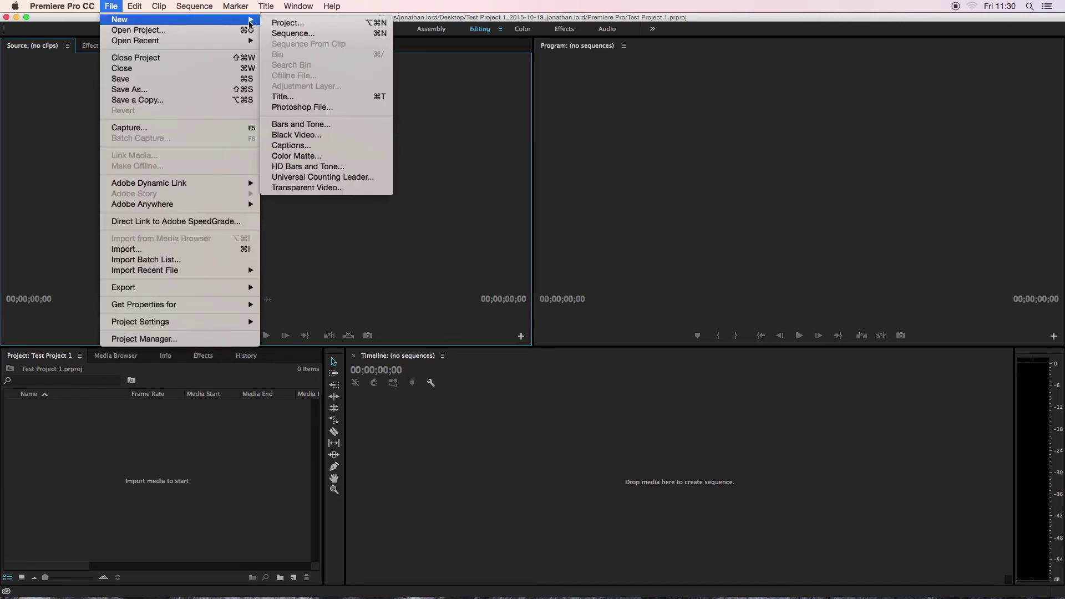
click(339, 34)
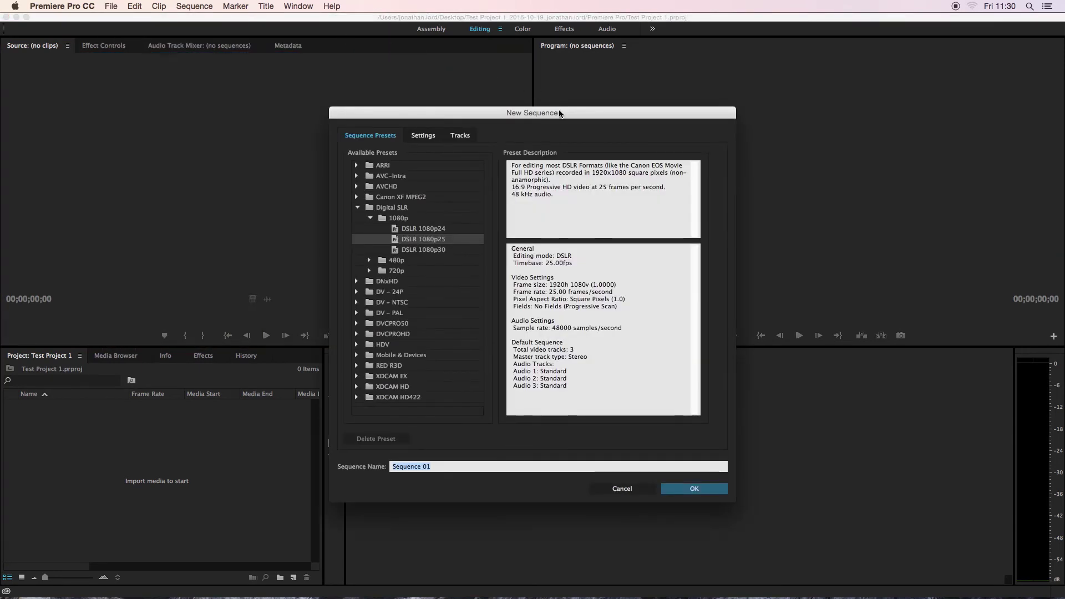
drag(574, 114, 587, 95)
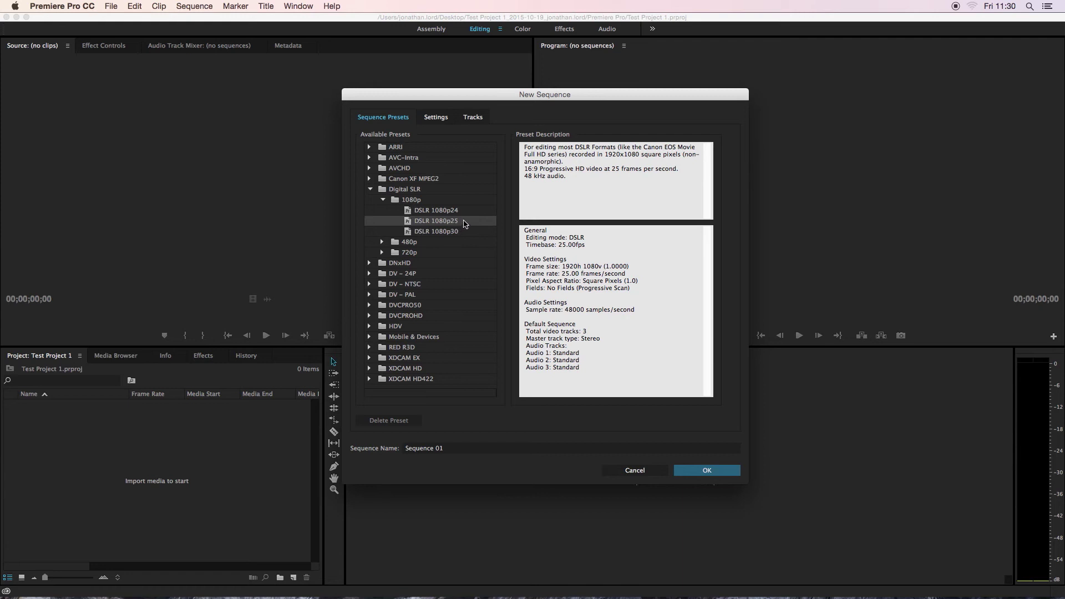
- Expand Digital SLR > 1080p in Sequence Presets to reach DSLR 1080p25
click(367, 190)
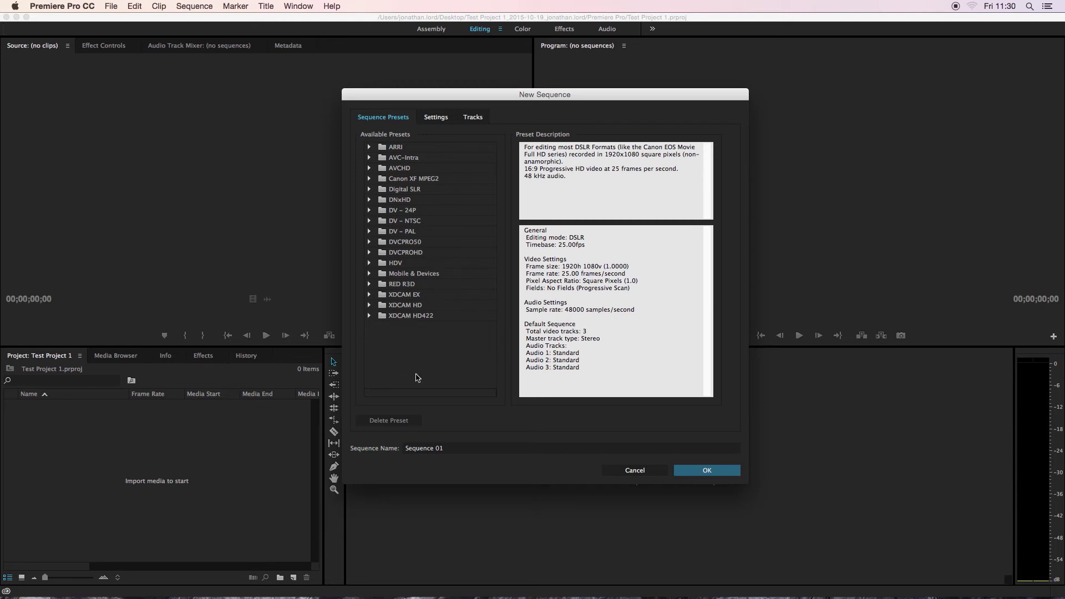
click(401, 193)
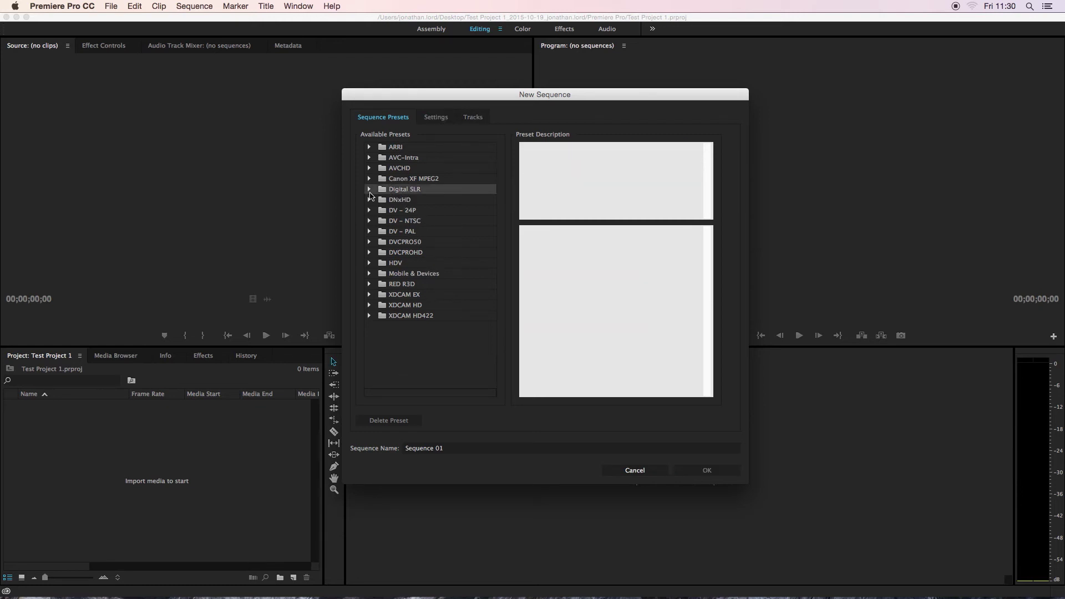
click(368, 190)
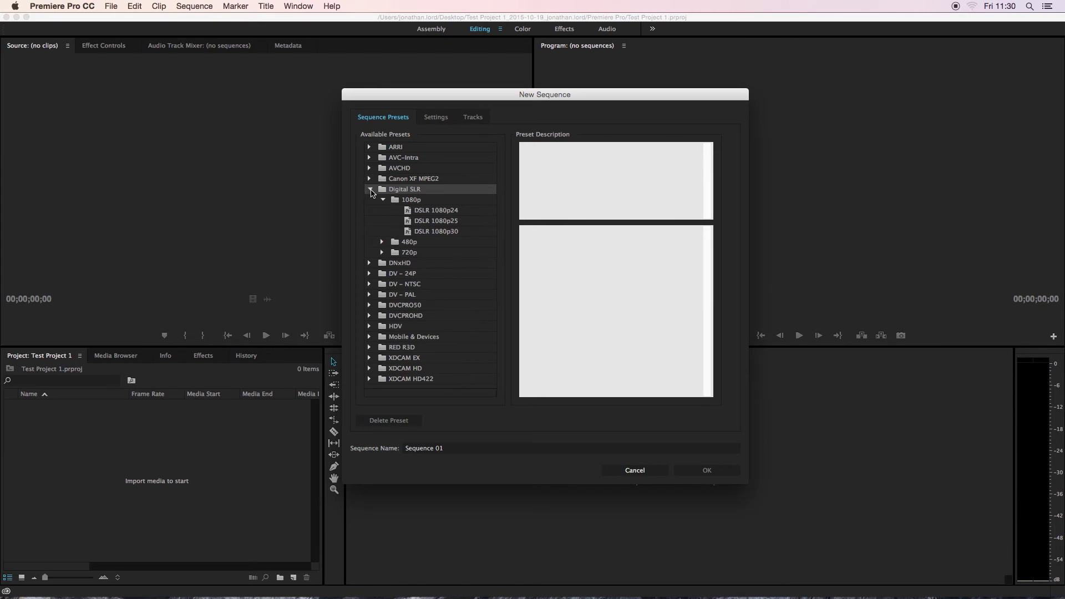
click(383, 200)
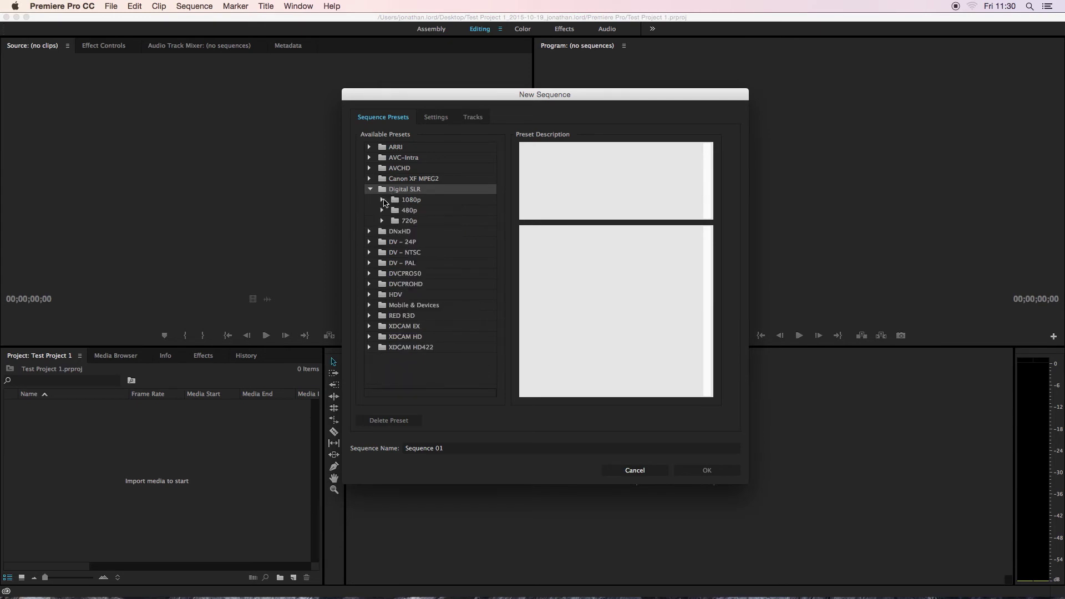
click(411, 201)
click(382, 200)
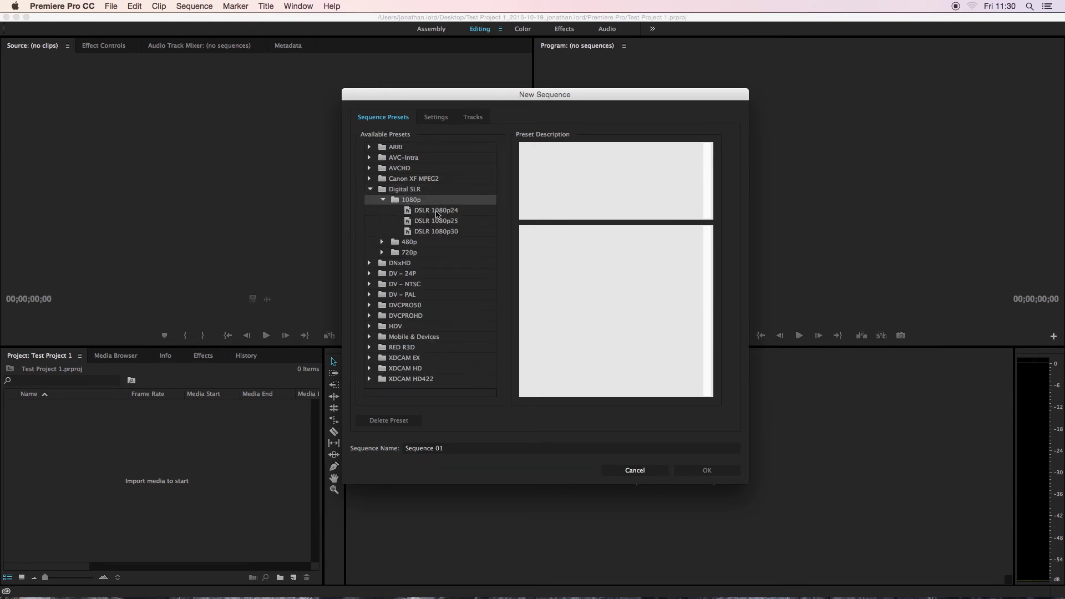
click(436, 222)
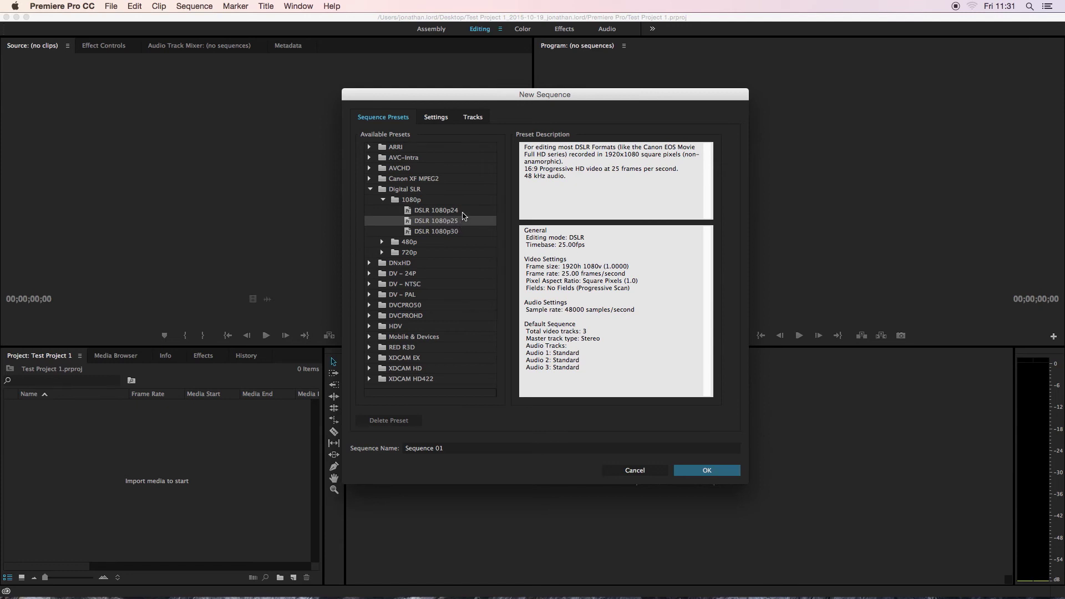
click(461, 212)
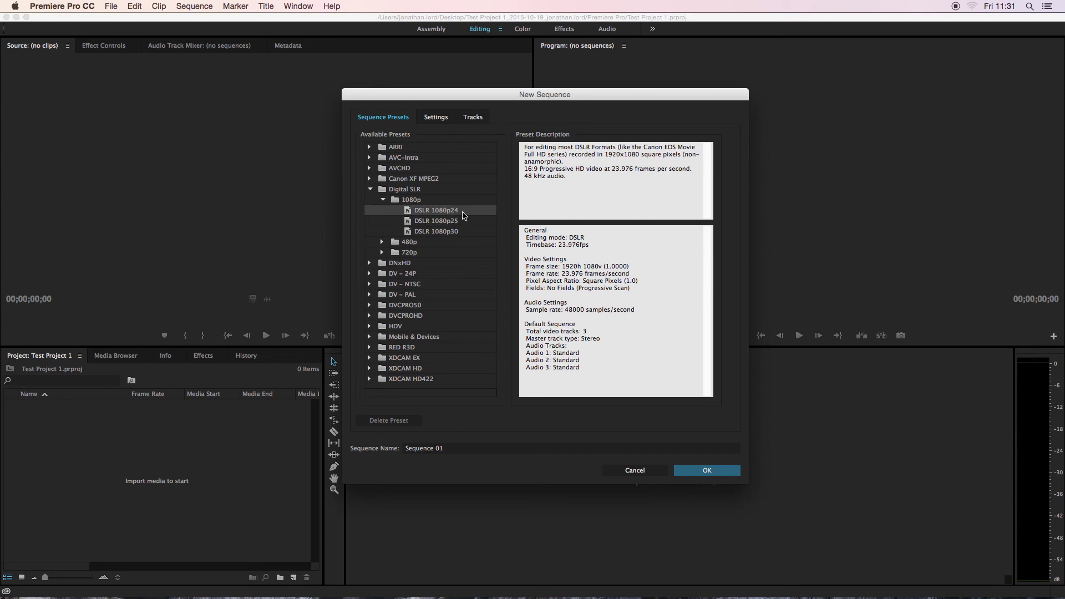
click(467, 224)
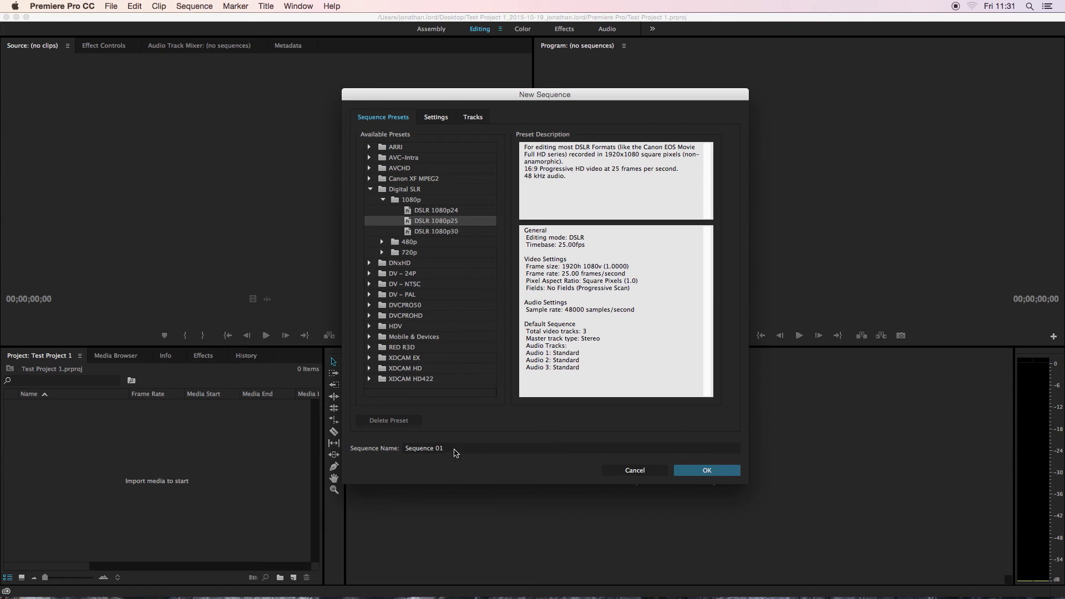
- Rename Sequence 01 to 'Test Project 1 Edit 1' and create the sequence
click(505, 452)
drag(507, 451, 354, 448)
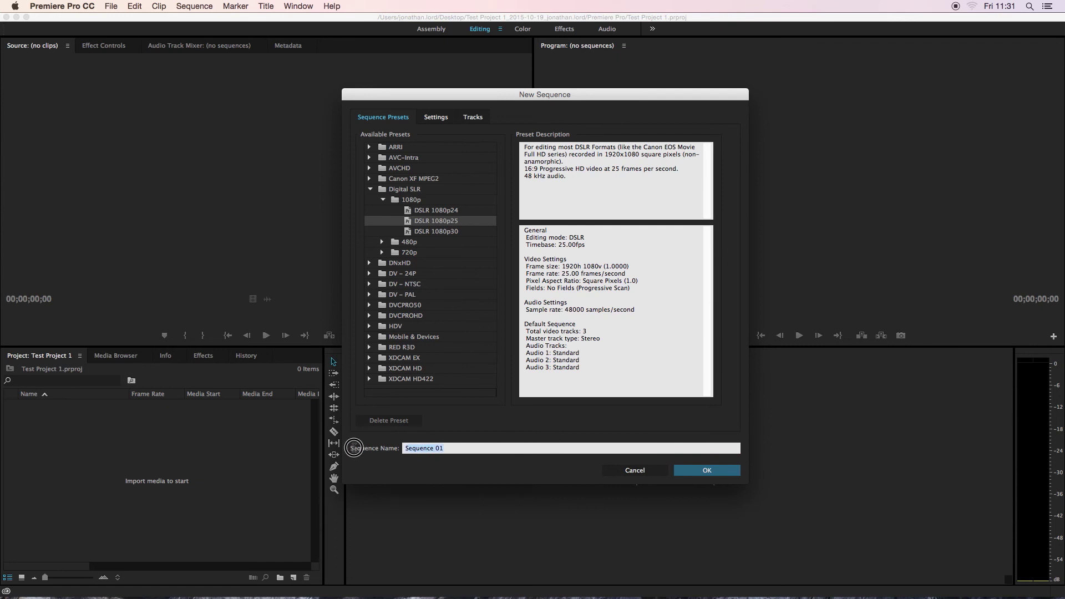
key(BackSpace)
text(Test Project 1 Edit 1)
click(712, 470)
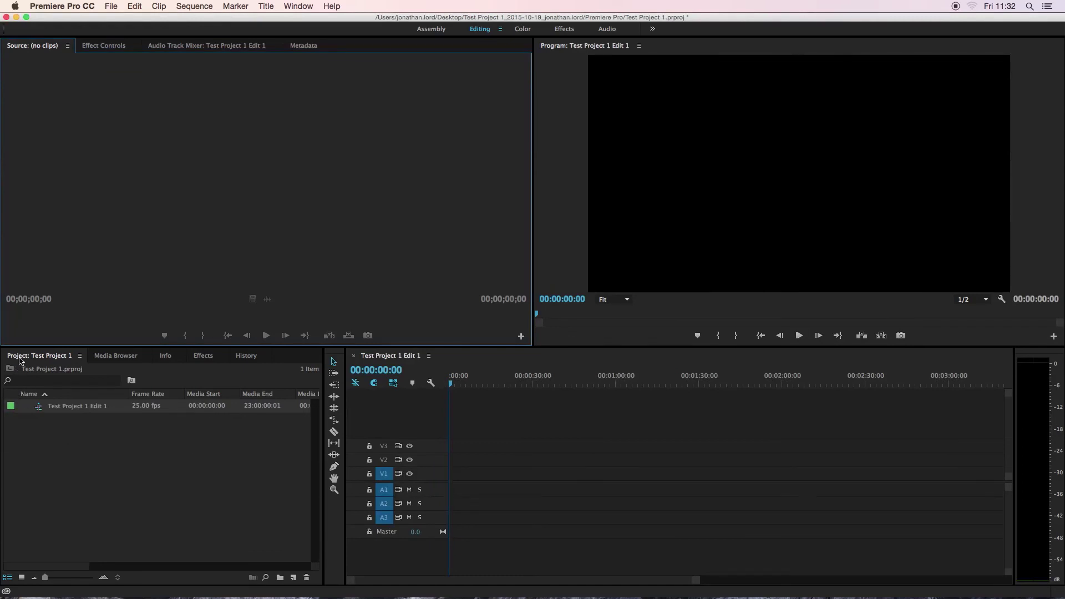
- View the Test Project 1 Edit 1 sequence details (1920x1080, 25.00 fps) in the Project panel
click(29, 360)
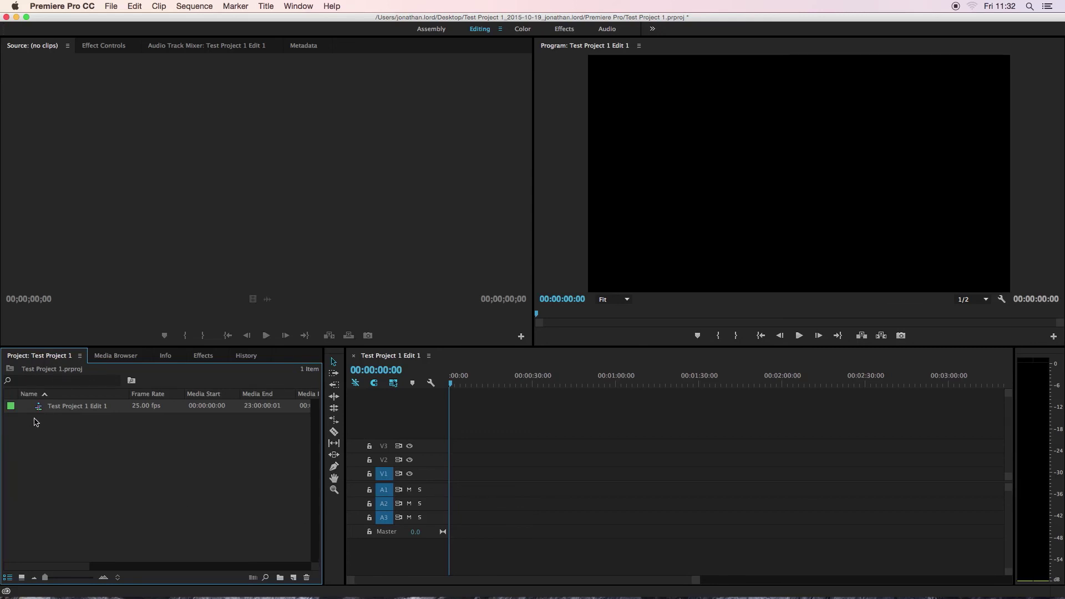
mouse_move(92, 411)
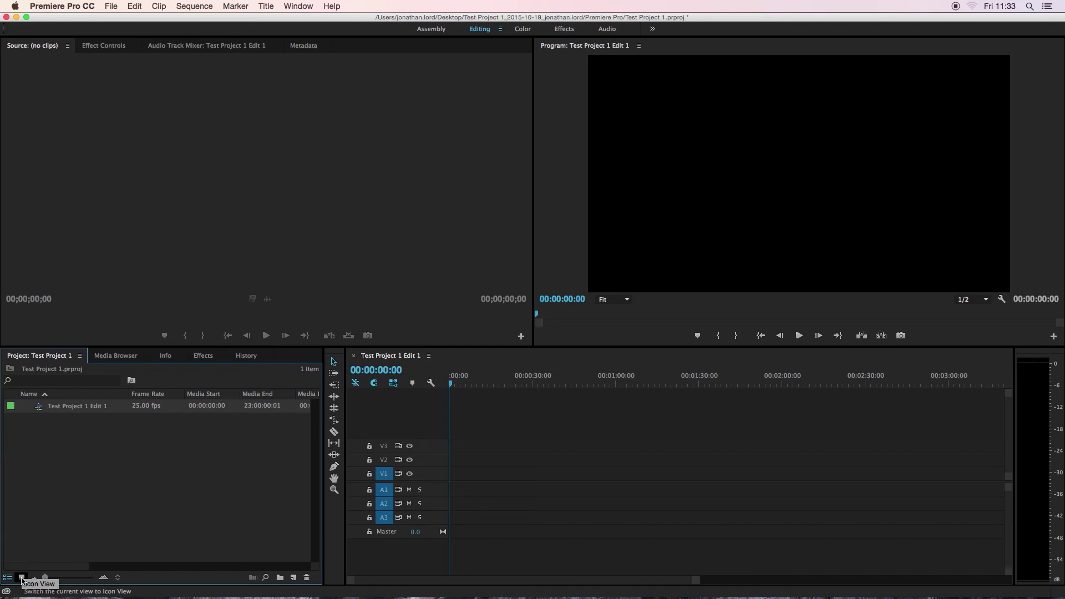
click(21, 577)
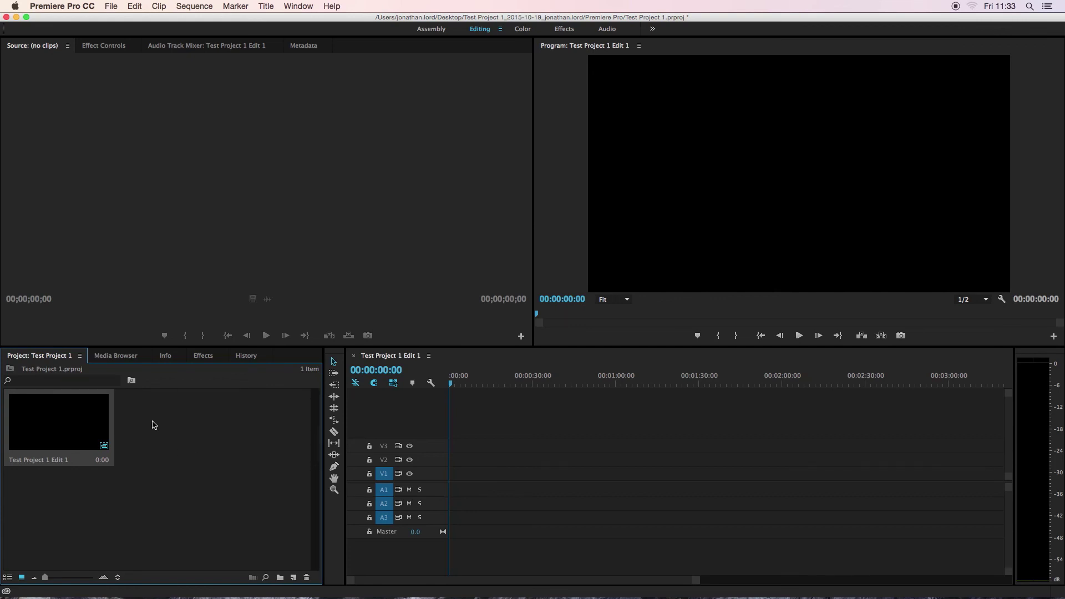
click(8, 579)
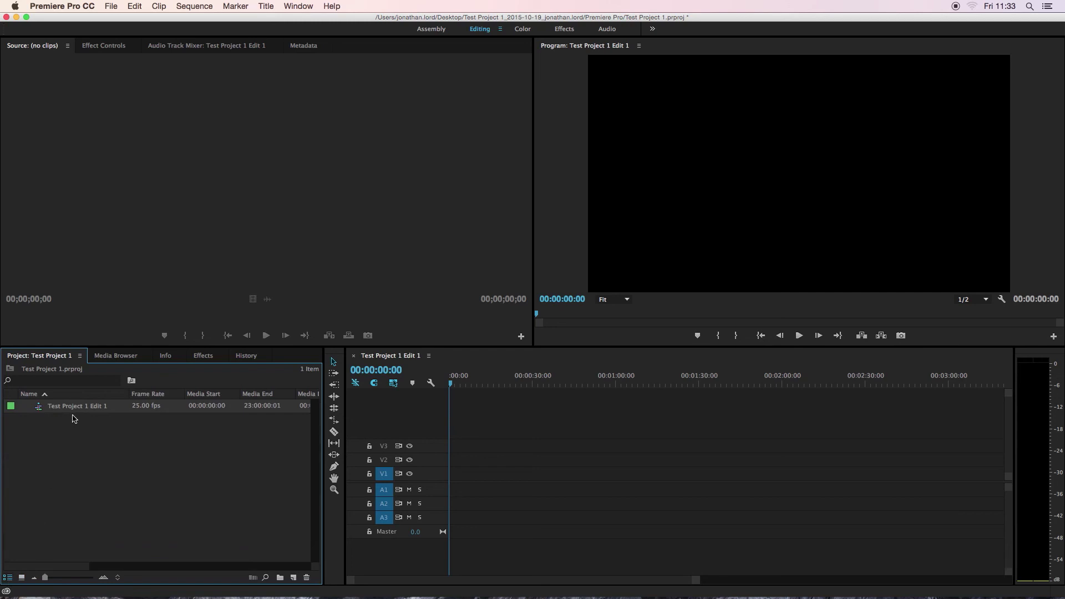